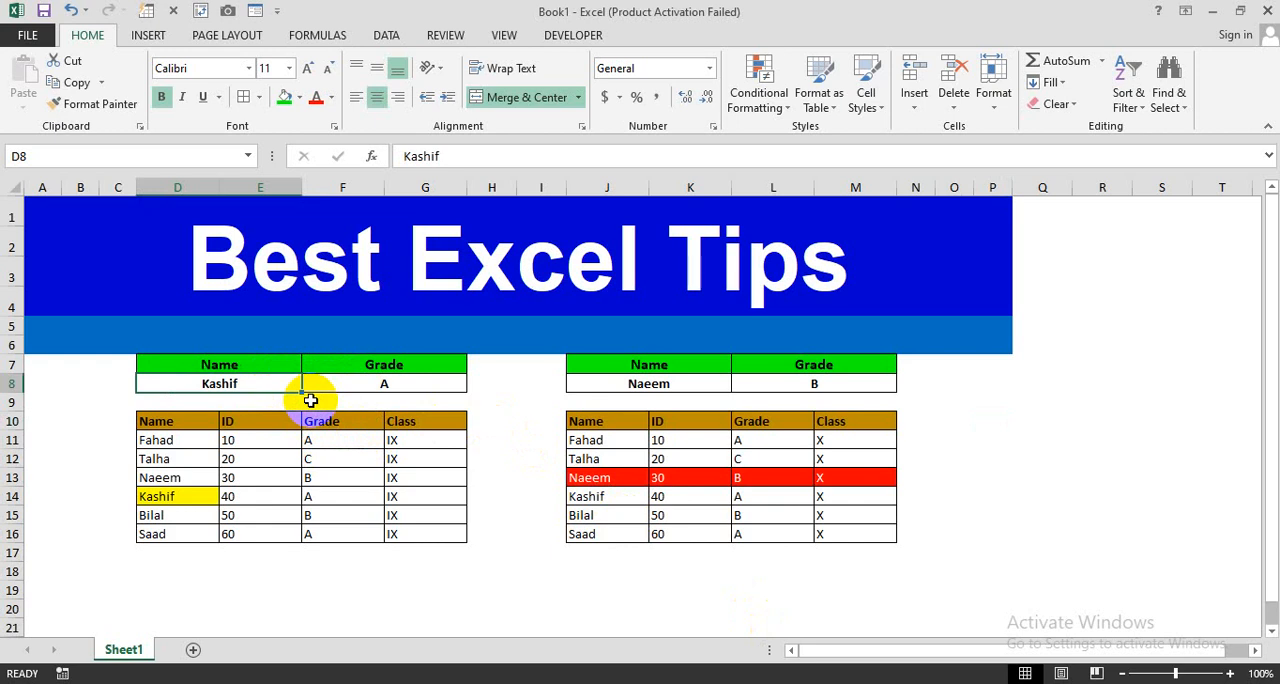
# - Replace the lookup name in cell D8 with the name of the student who has ID 50
pyautogui.write('Bi')
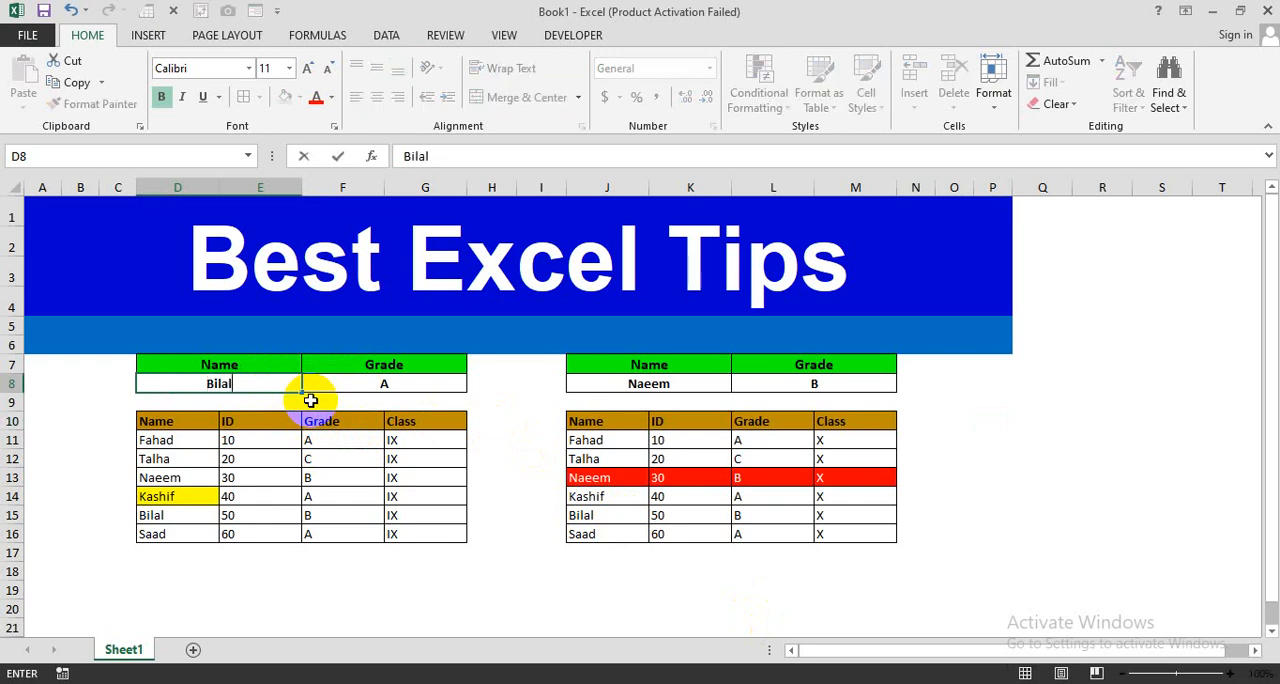
pyautogui.write('lal')
pyautogui.press('Return')
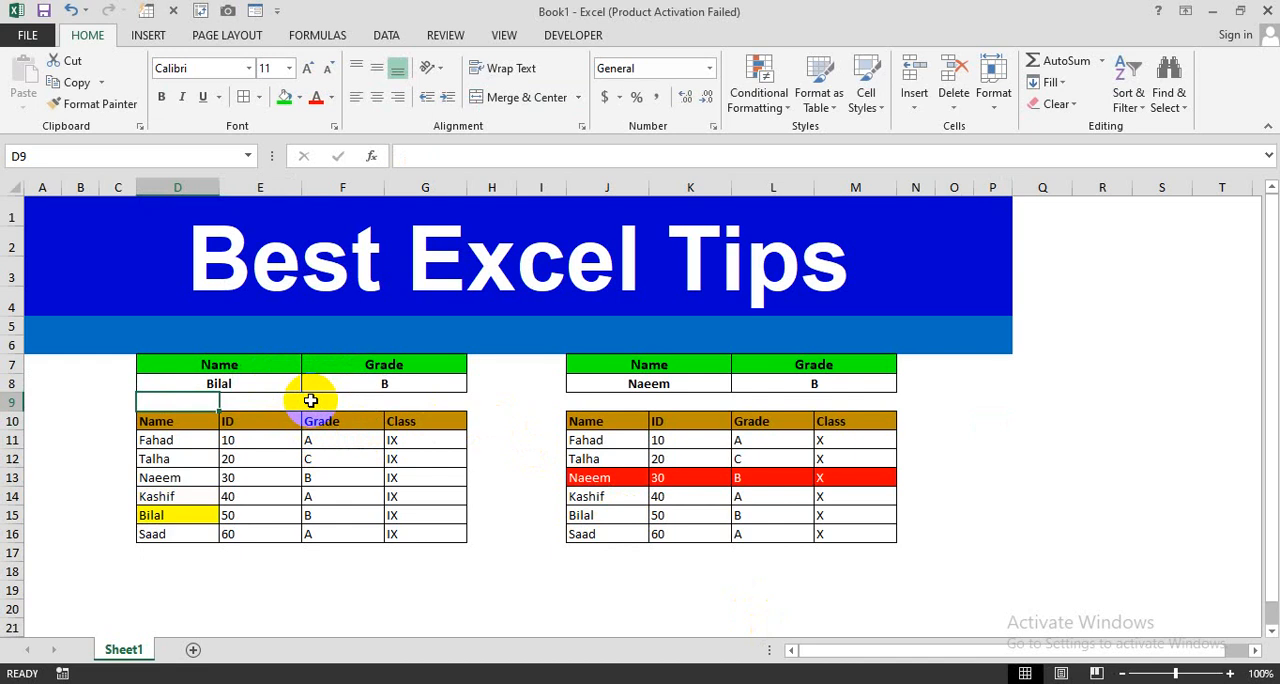
# - Examine the lookup formula in cell F8 and the student table D10:G16 it refers to
pyautogui.click(378, 382)
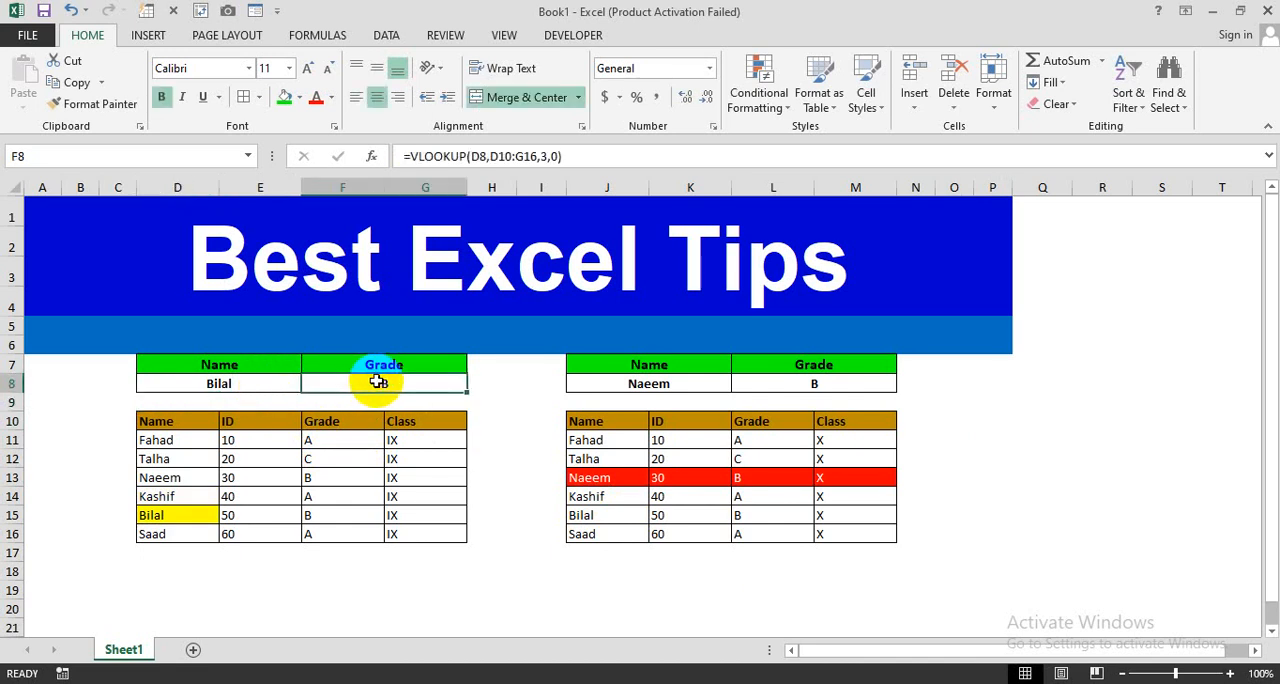
pyautogui.click(403, 436)
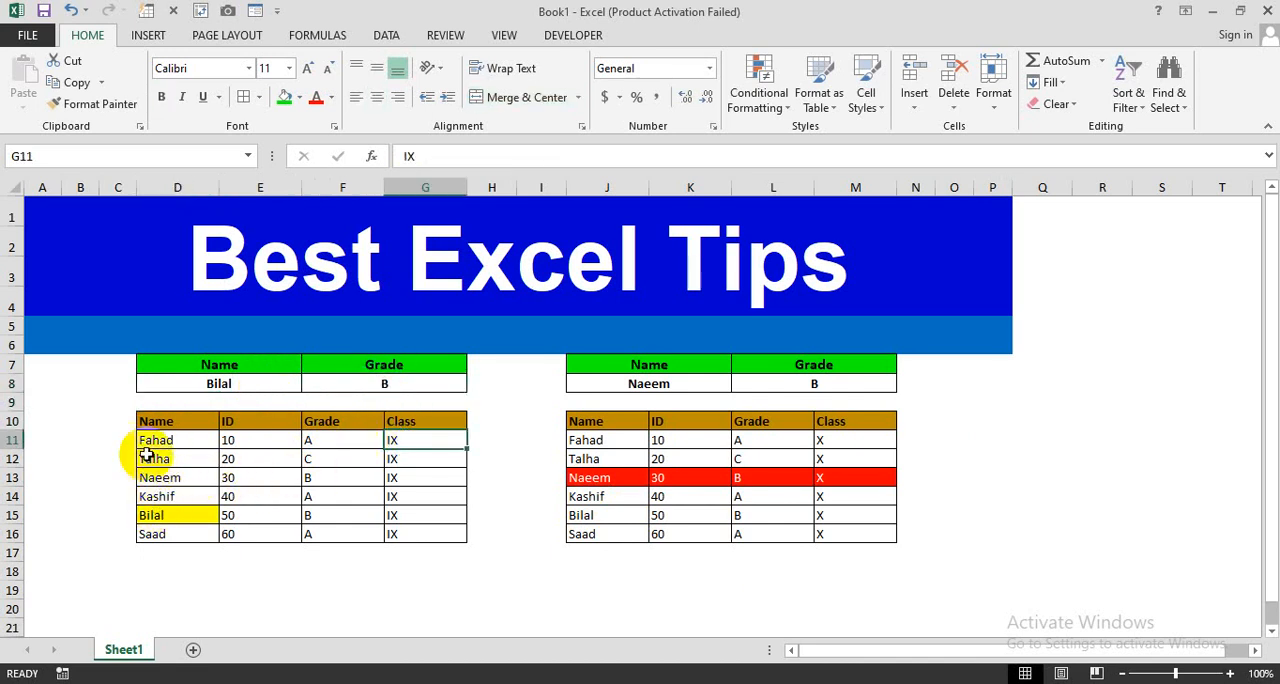
pyautogui.moveTo(176, 421); pyautogui.dragTo(408, 530)
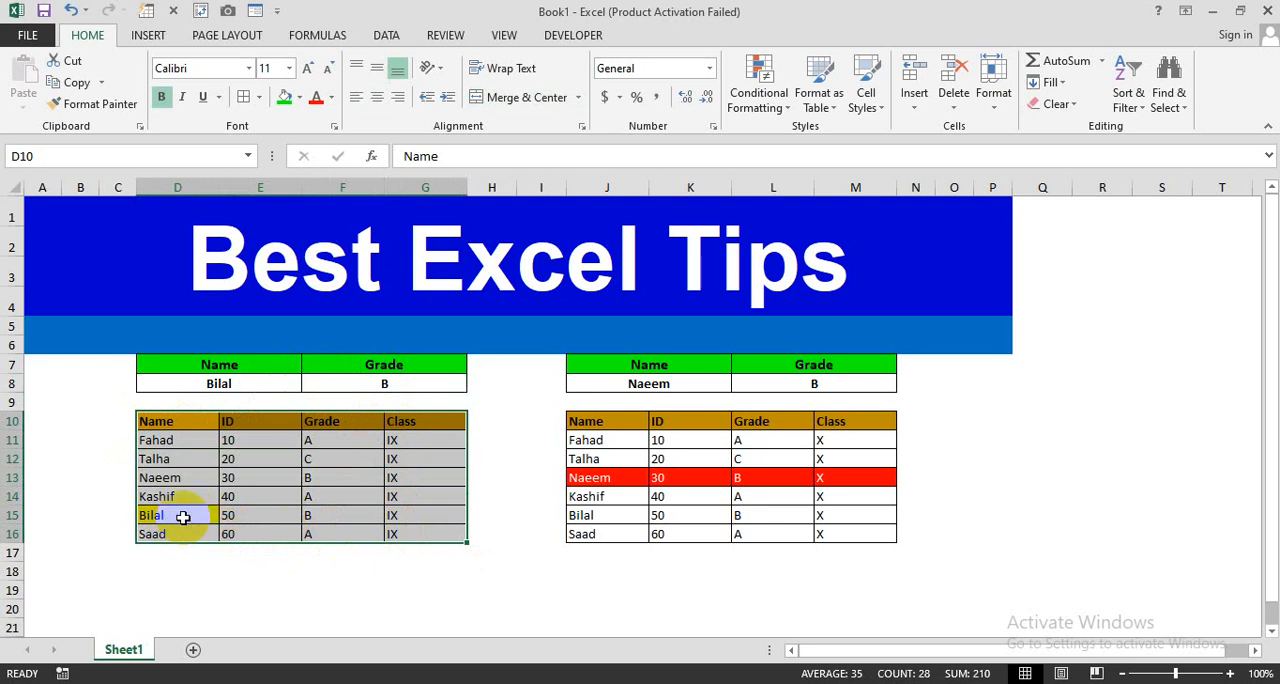
# - Enter the name of the student with ID 40 as the lookup name in cell D8
pyautogui.click(250, 383)
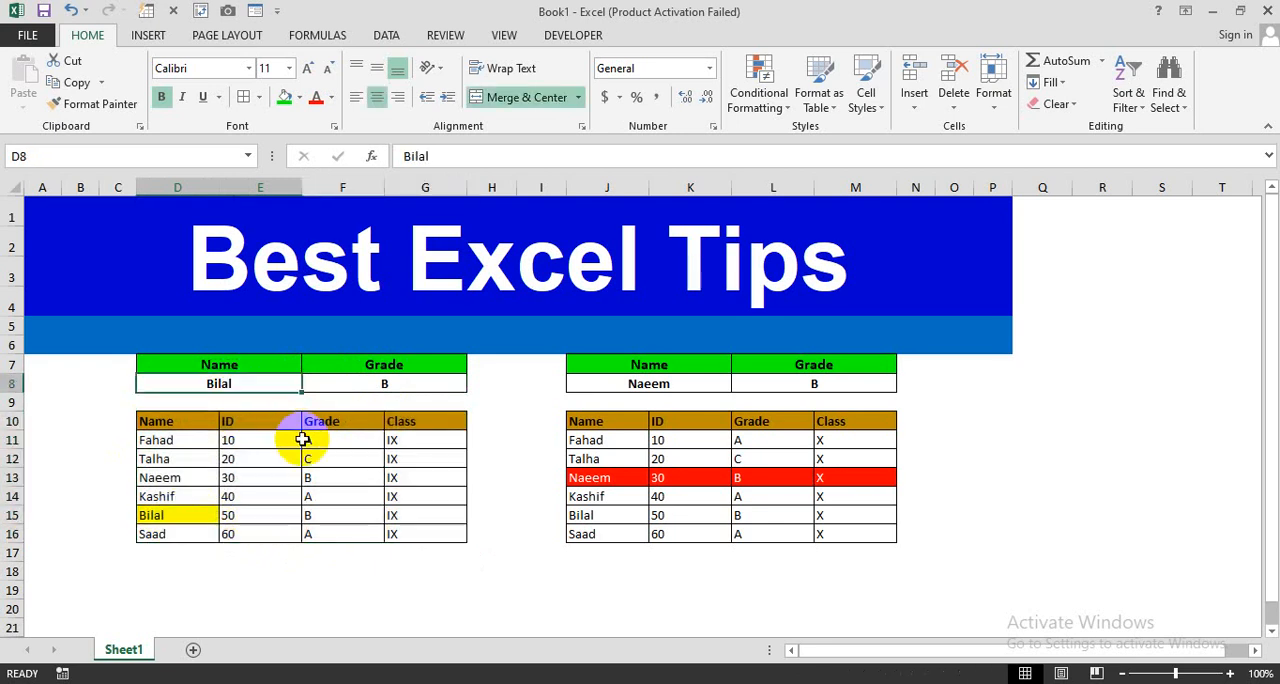
pyautogui.write('Kashif')
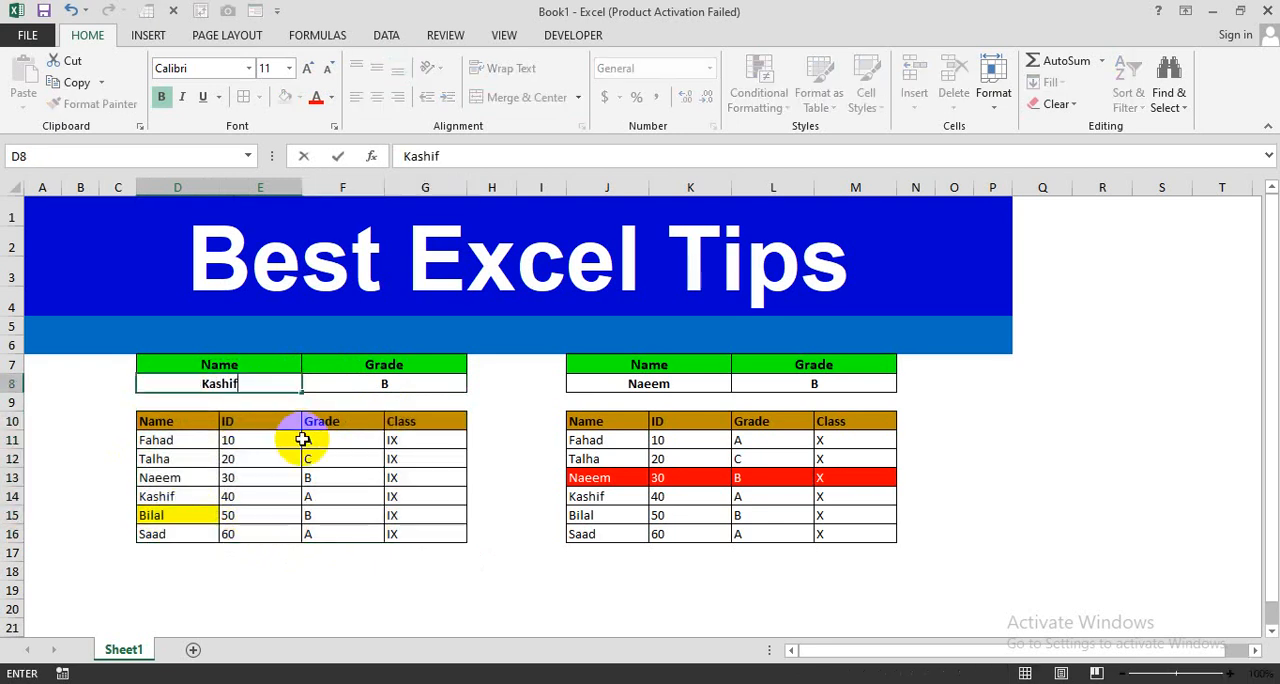
pyautogui.press('Return')
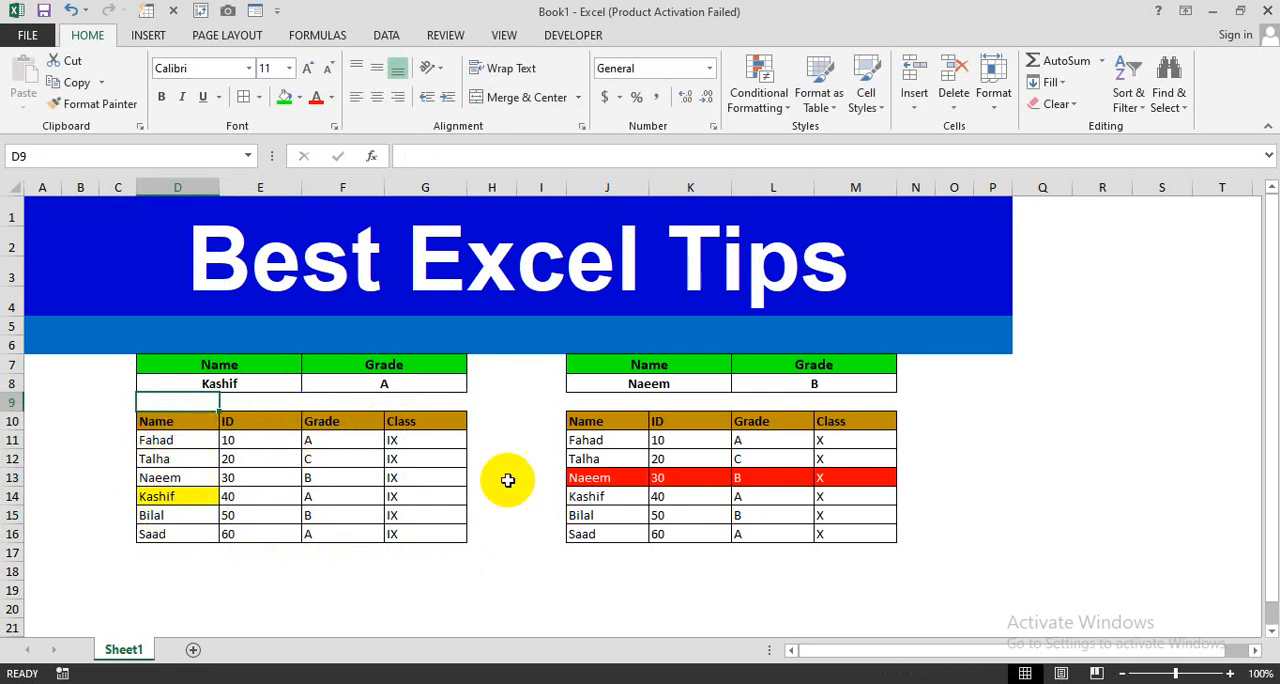
# - Enter the name of the class X student with ID 60 as the lookup name in cell J8
pyautogui.click(667, 384)
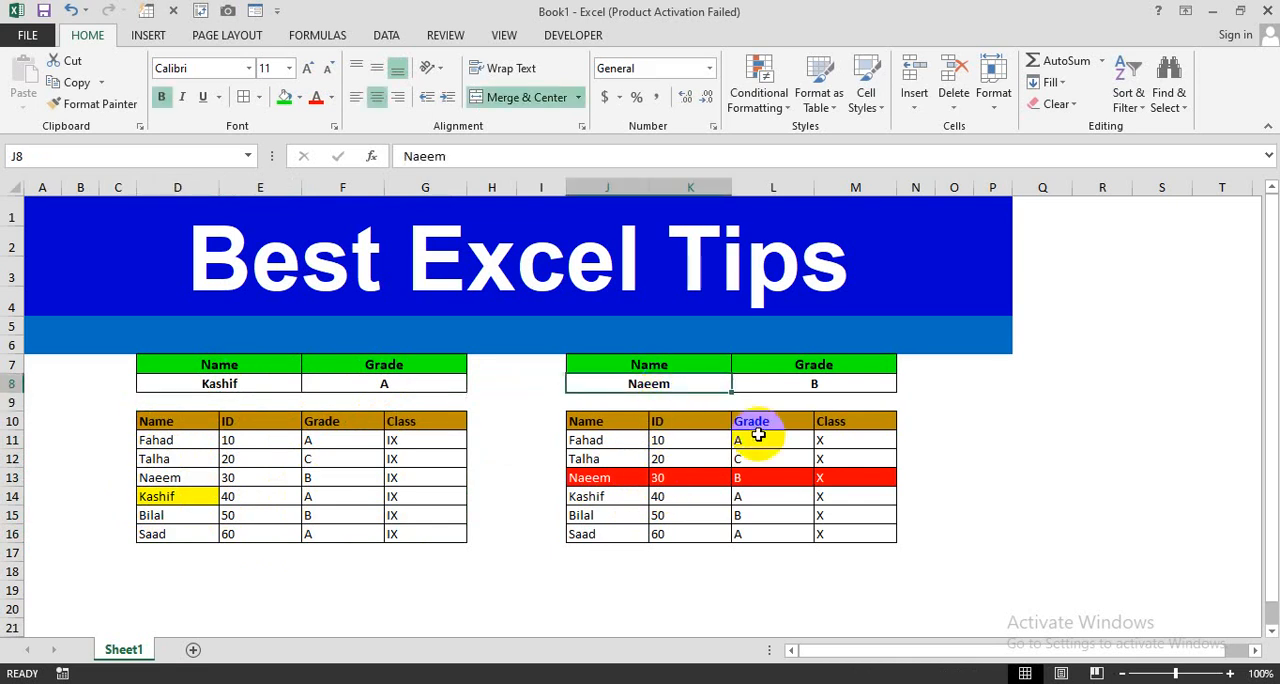
pyautogui.write('Saad')
pyautogui.press('Return')
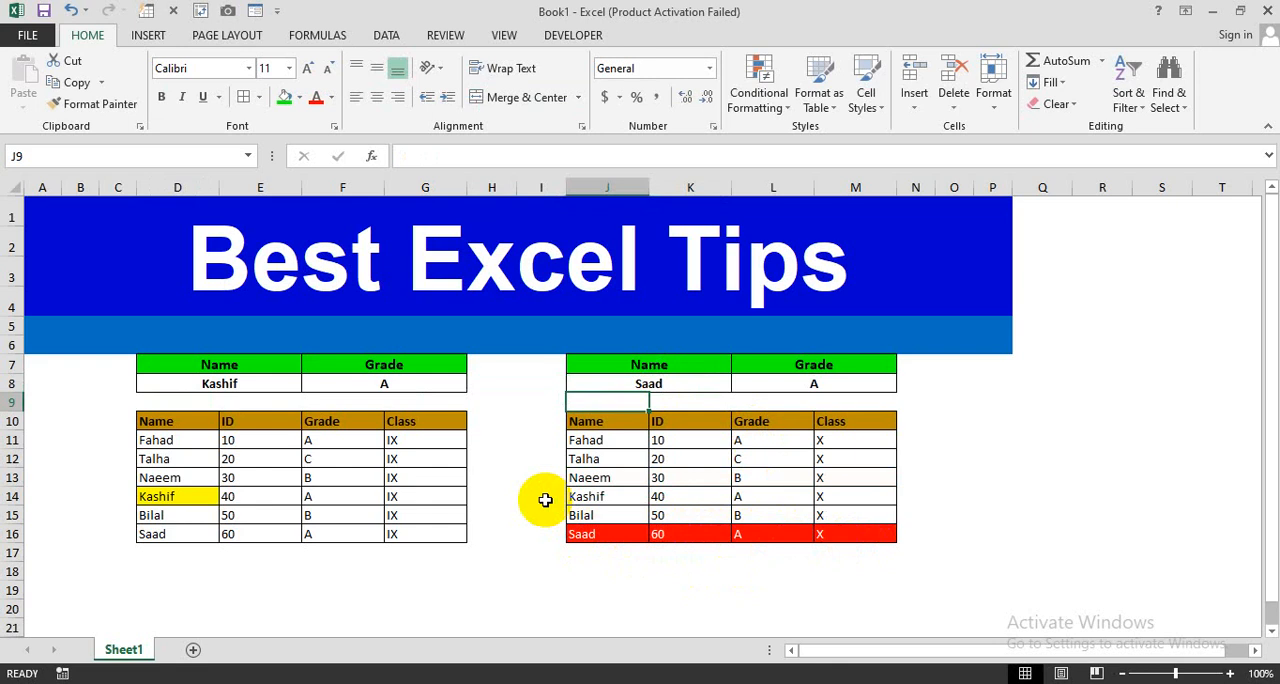
# - Switch to the Book2 workbook and examine the class IX table D10:G16 and the grade formula in F8
pyautogui.hotkey('alt', 'Tab')
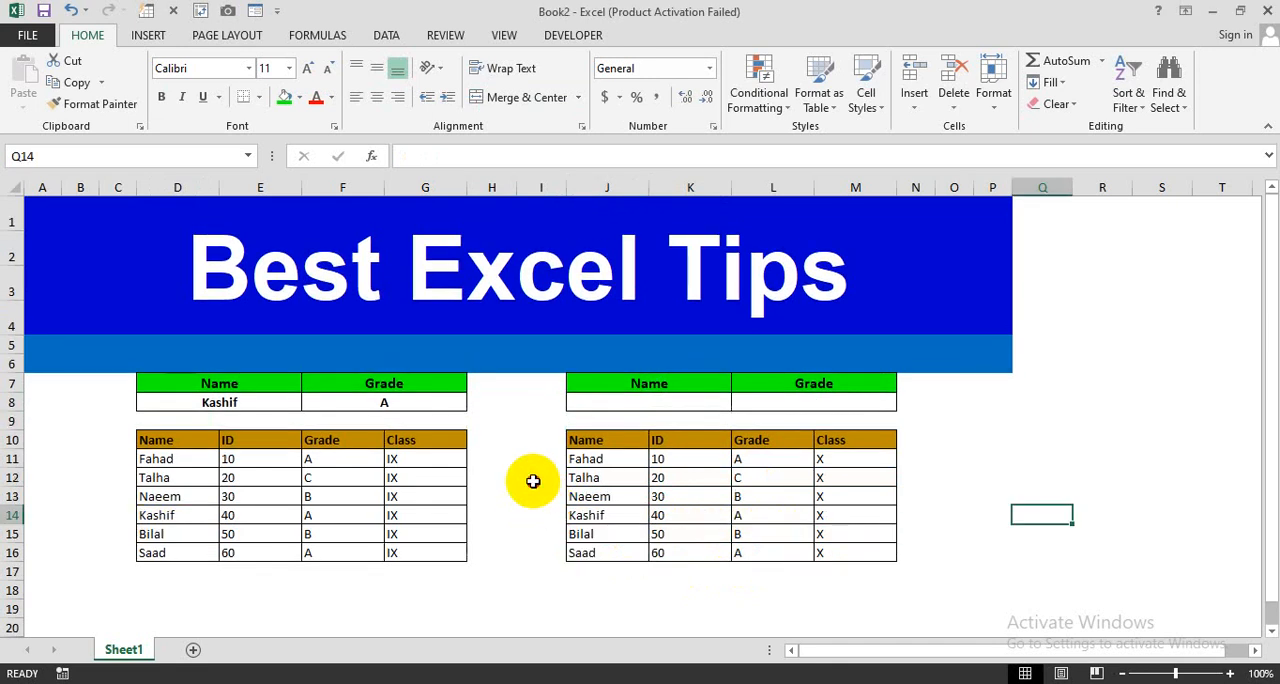
pyautogui.click(533, 481)
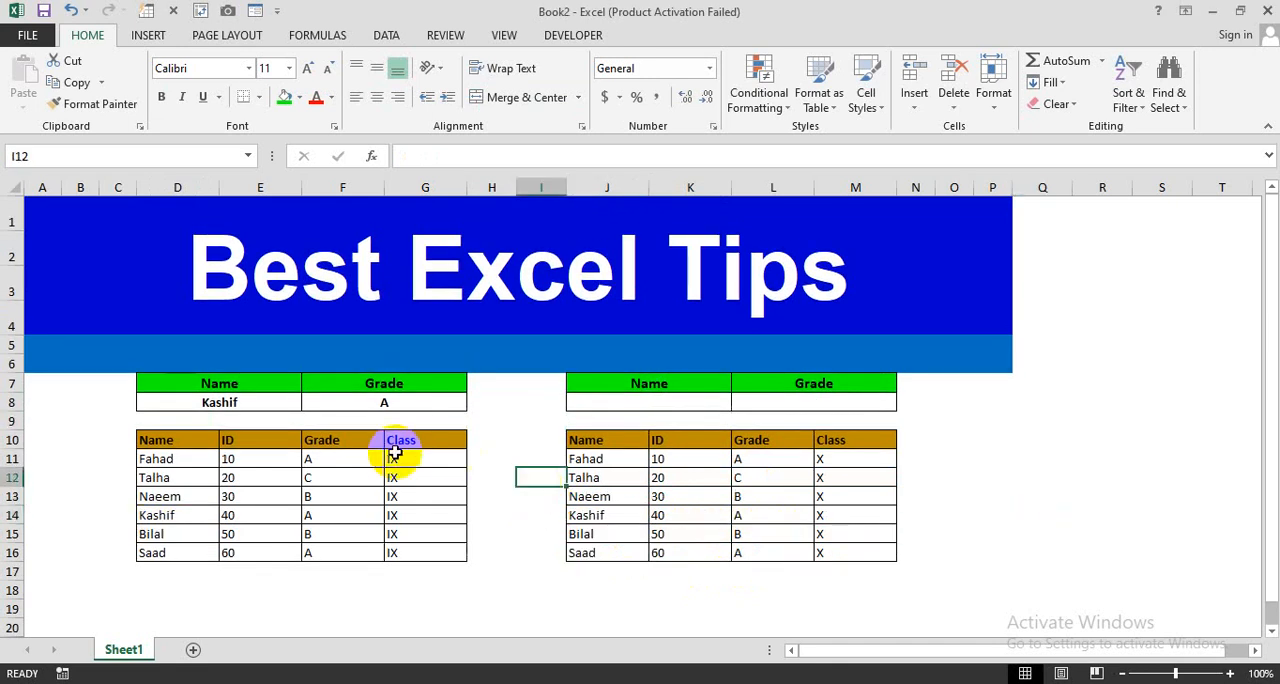
pyautogui.moveTo(150, 440); pyautogui.dragTo(409, 552)
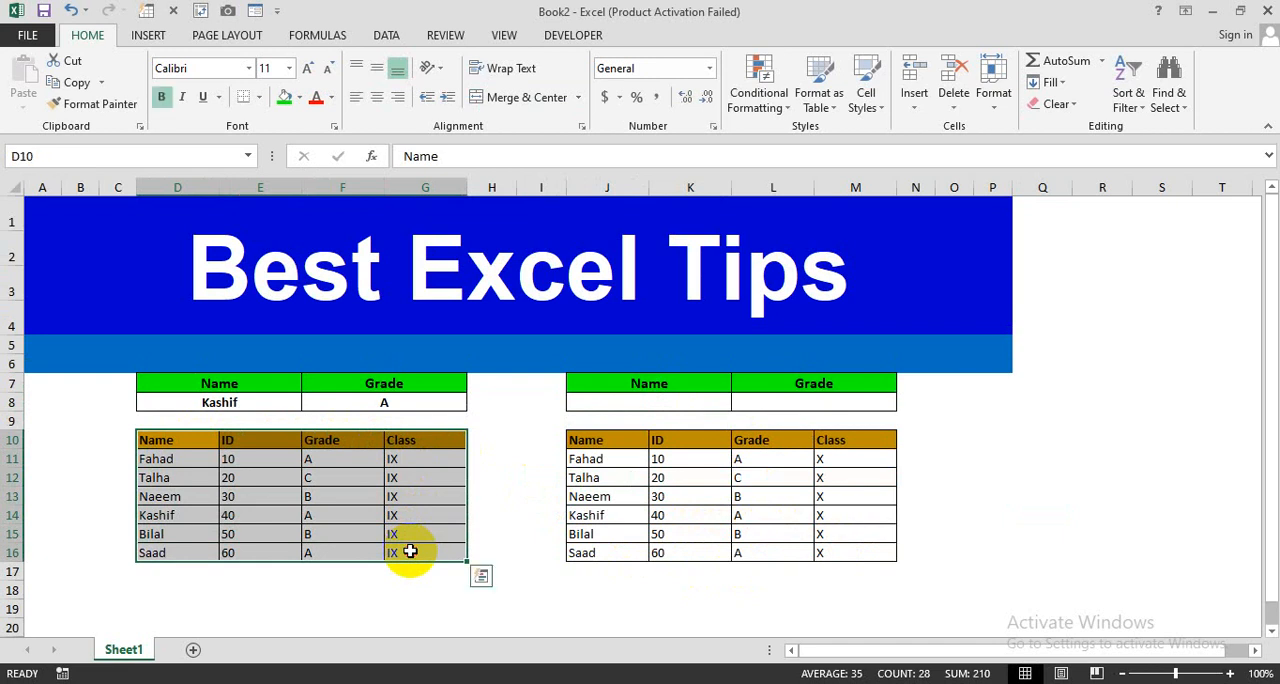
pyautogui.click(268, 424)
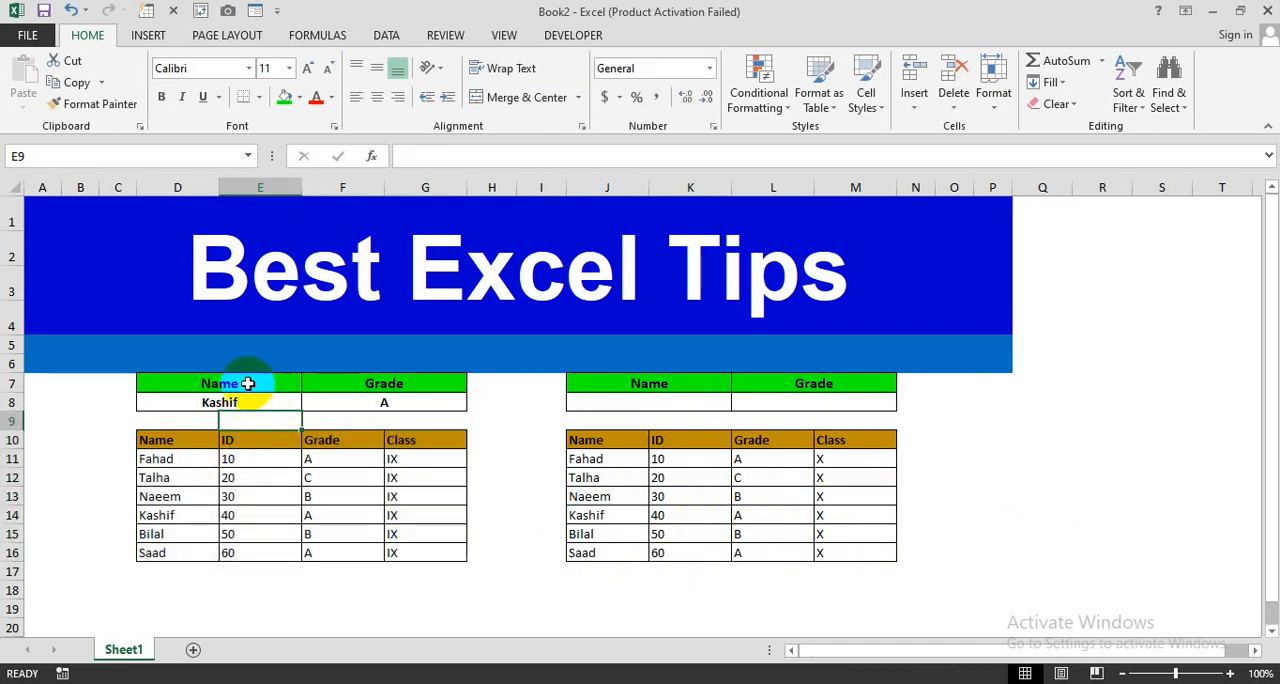
pyautogui.moveTo(249, 380); pyautogui.dragTo(423, 416)
pyautogui.click(469, 420)
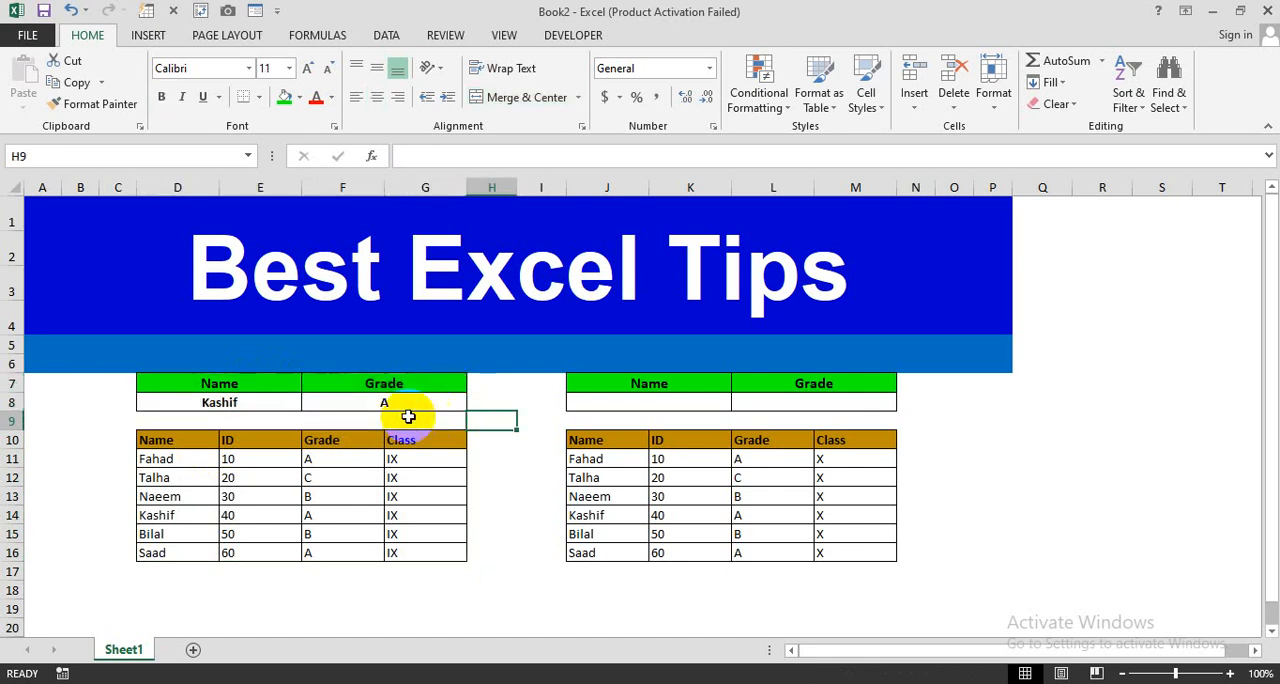
pyautogui.click(371, 404)
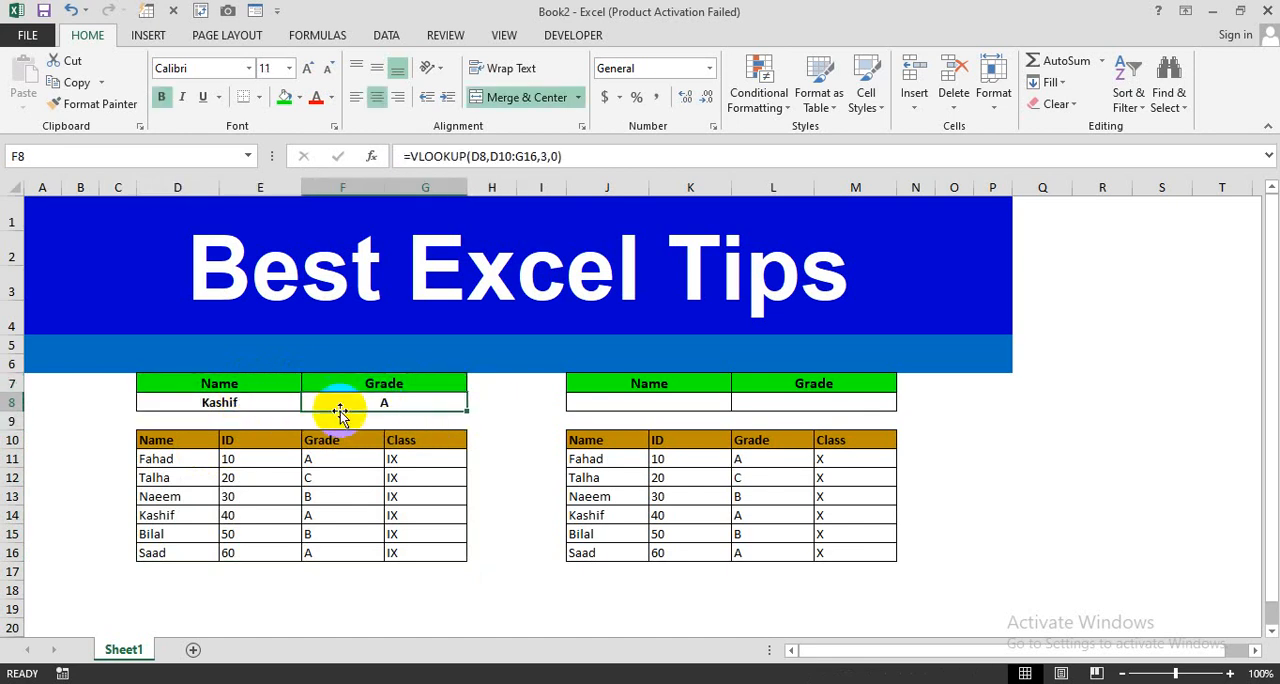
# - Enter the formula =VLOOKUP(J8,J10:M16,3,0) in the Grade cell L8 above the class X table
pyautogui.click(786, 402)
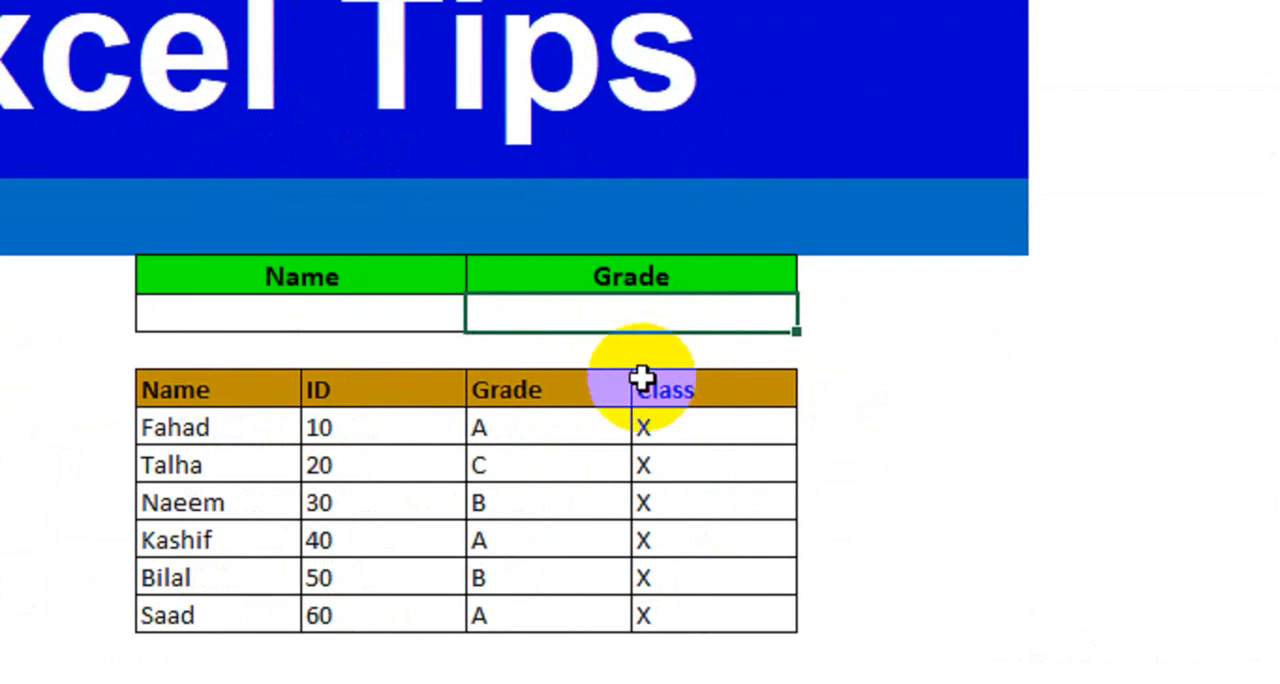
pyautogui.write('=vl')
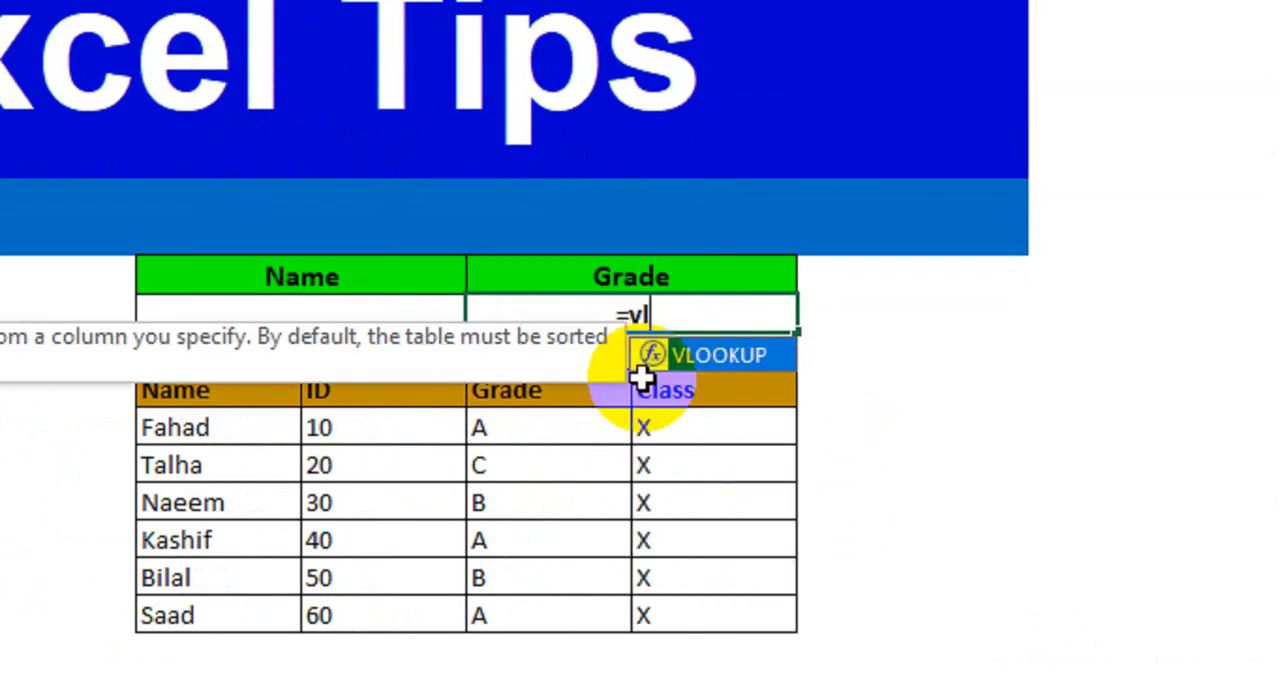
pyautogui.press('Tab')
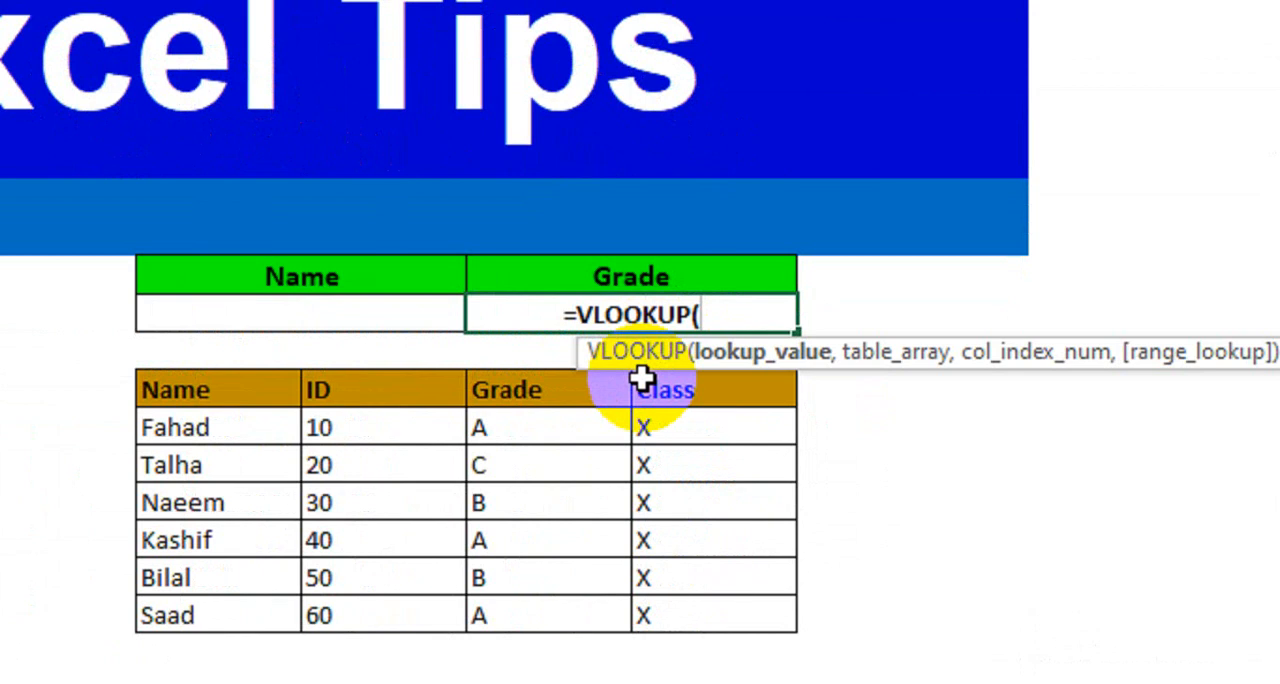
pyautogui.click(369, 323)
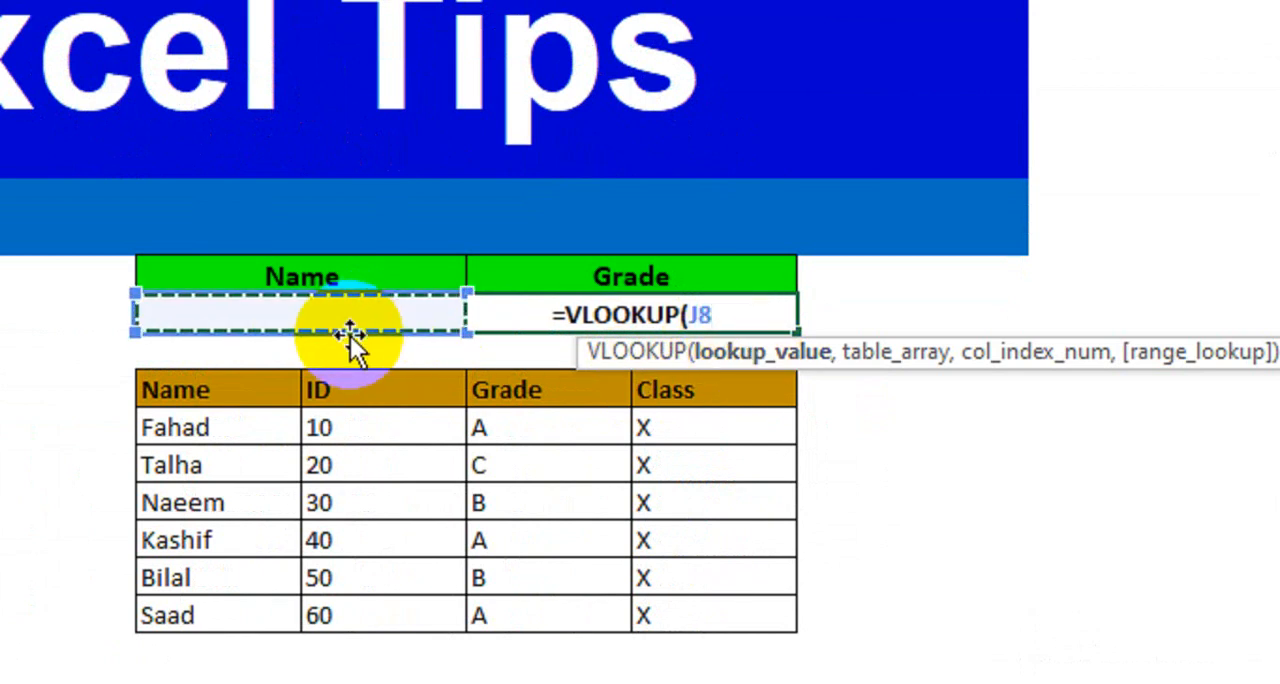
pyautogui.write(',')
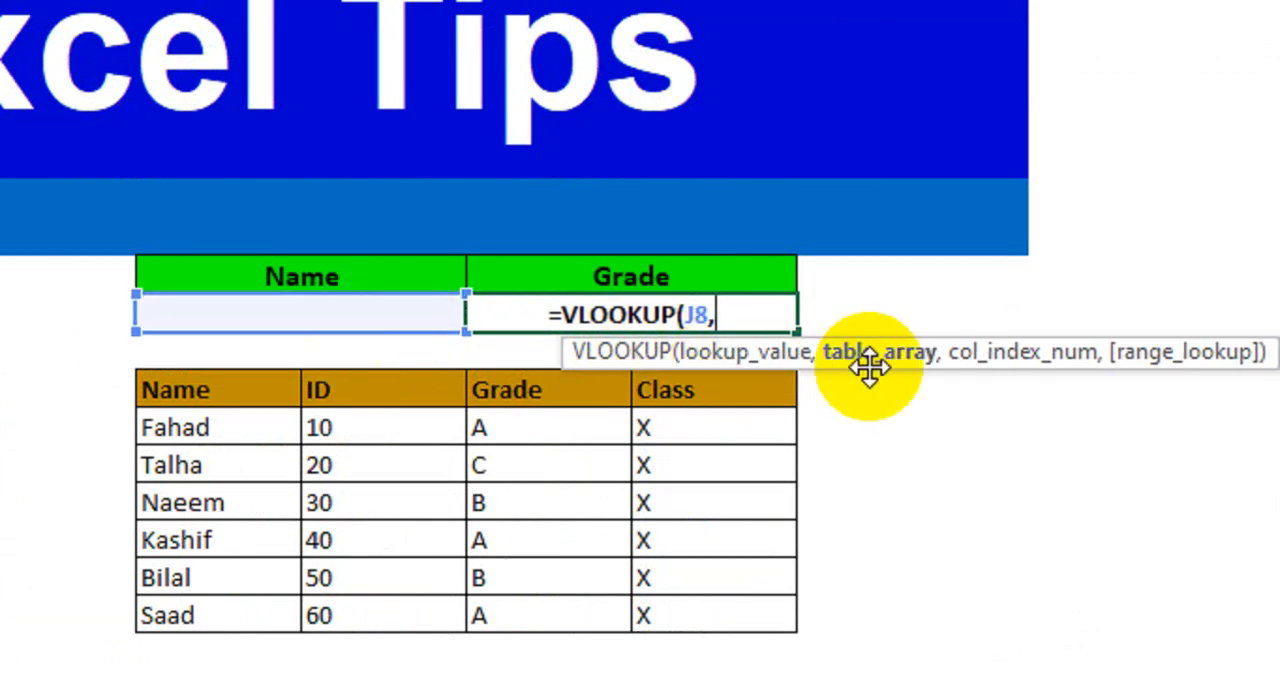
pyautogui.moveTo(258, 375); pyautogui.dragTo(776, 613)
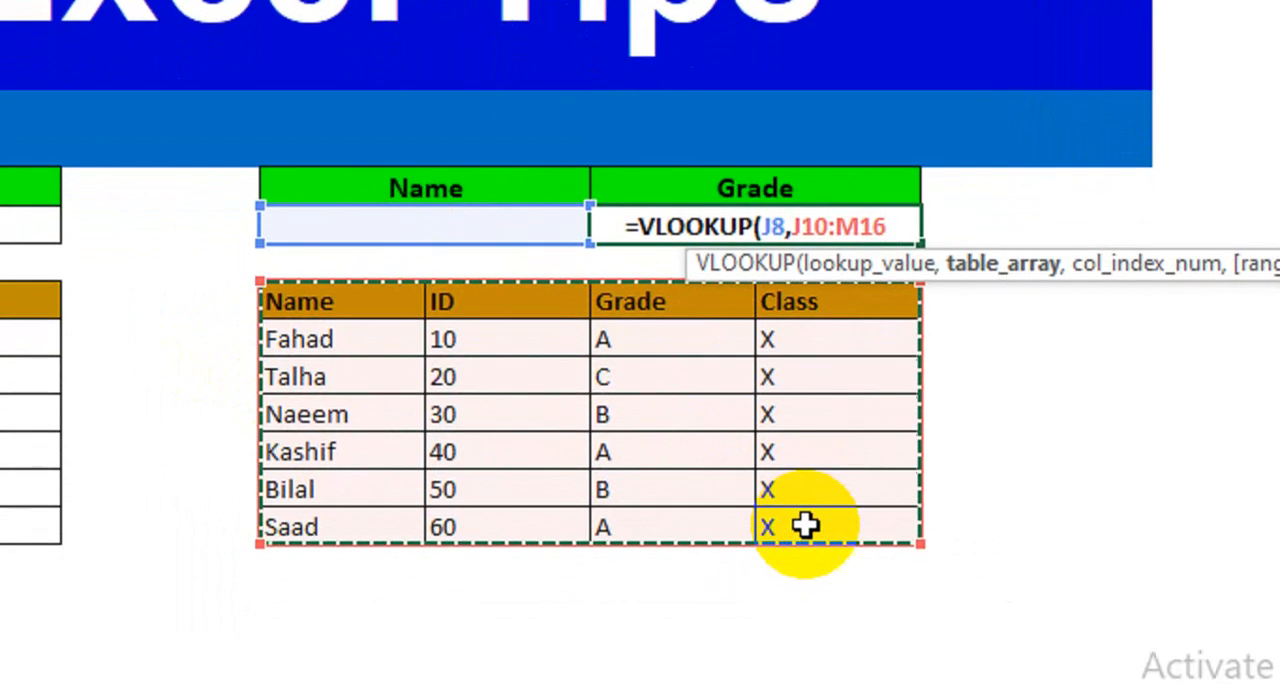
pyautogui.write(',')
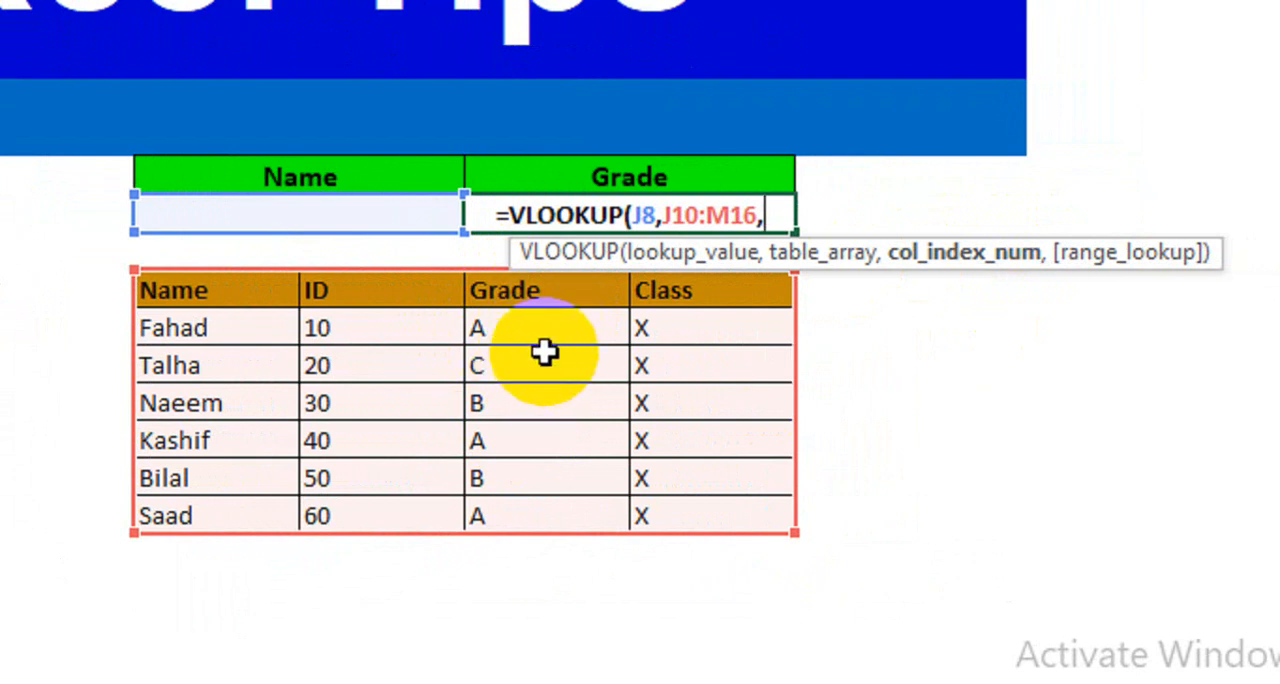
pyautogui.write('3,0')
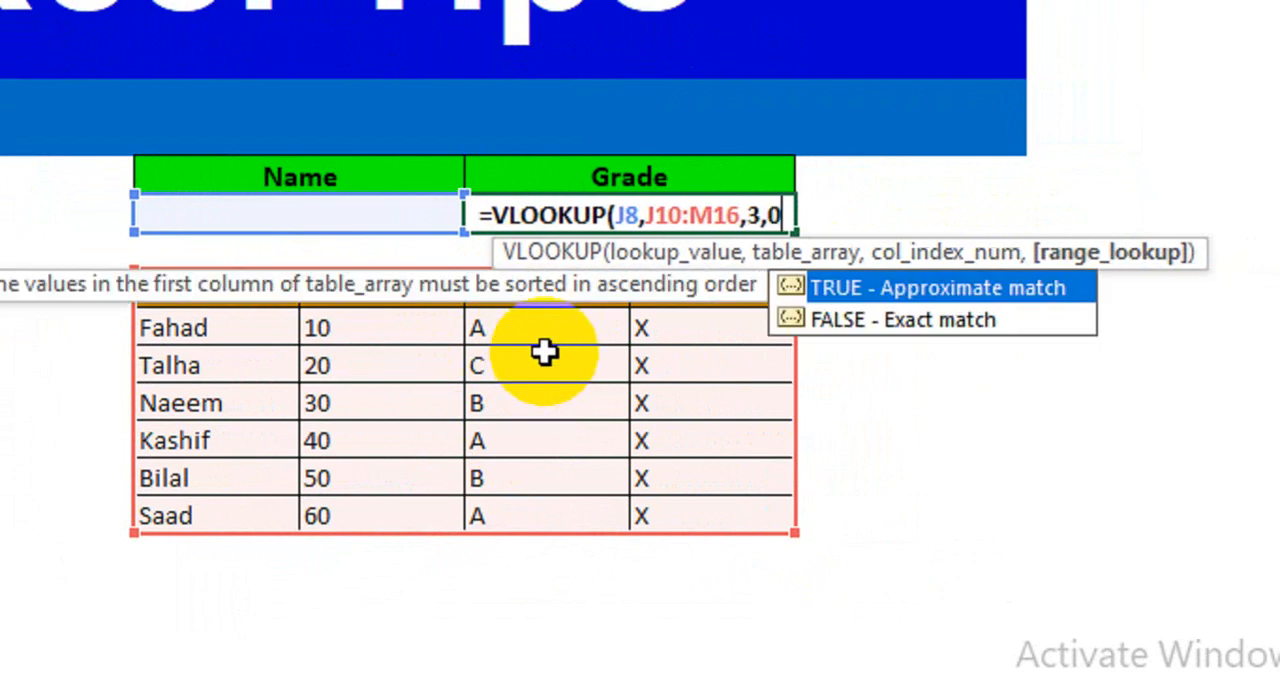
pyautogui.write(')')
pyautogui.press('Return')
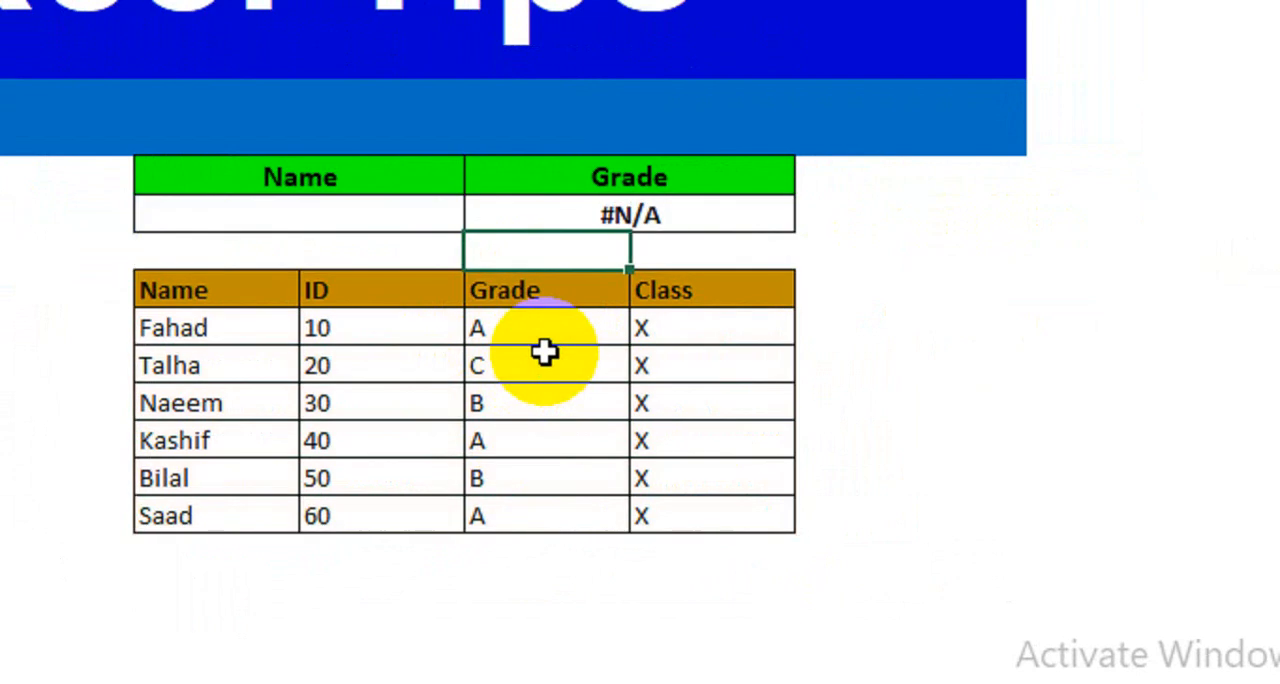
# - Enter the name of the student with ID 10 in cell J8 and check the returned grade against the class X table
pyautogui.click(365, 214)
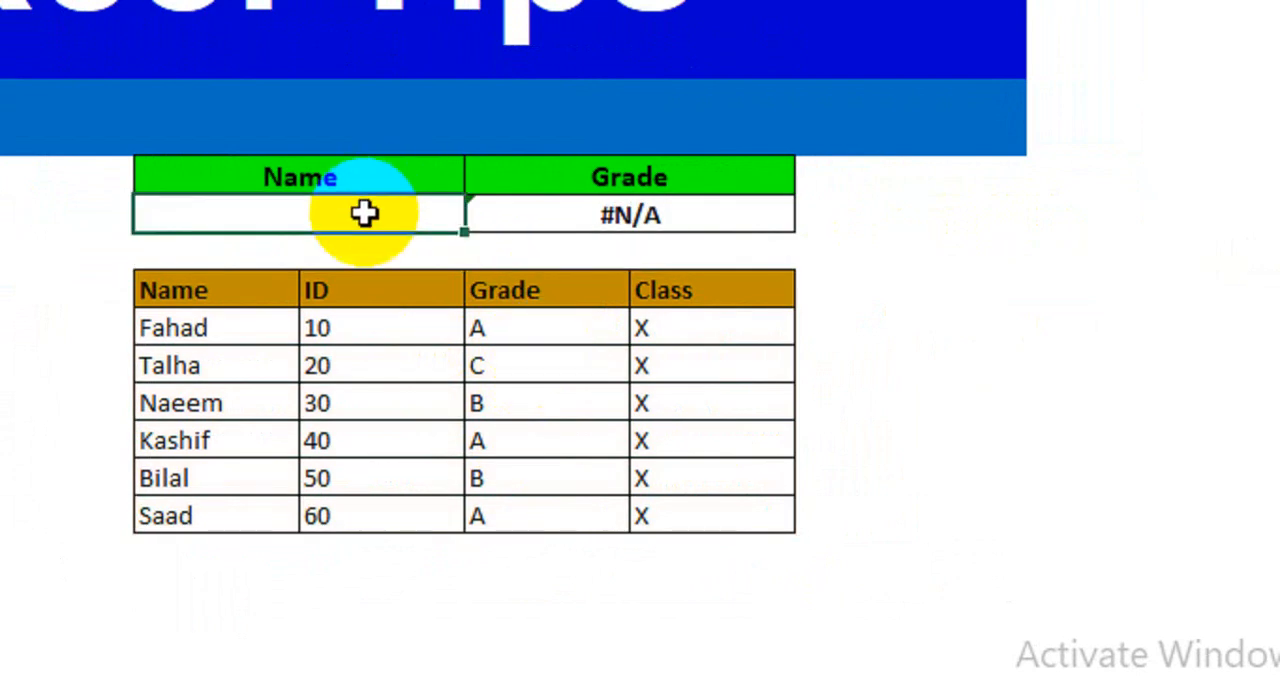
pyautogui.write('Fahad')
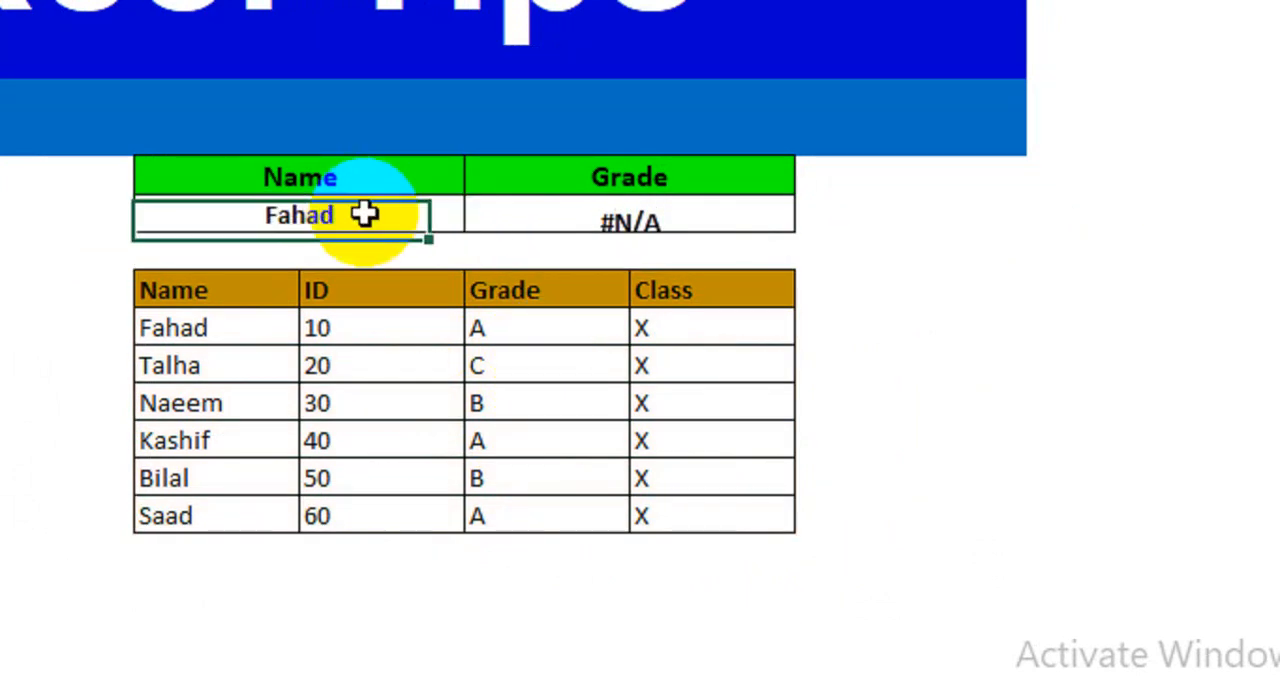
pyautogui.press('Return')
pyautogui.click(614, 233)
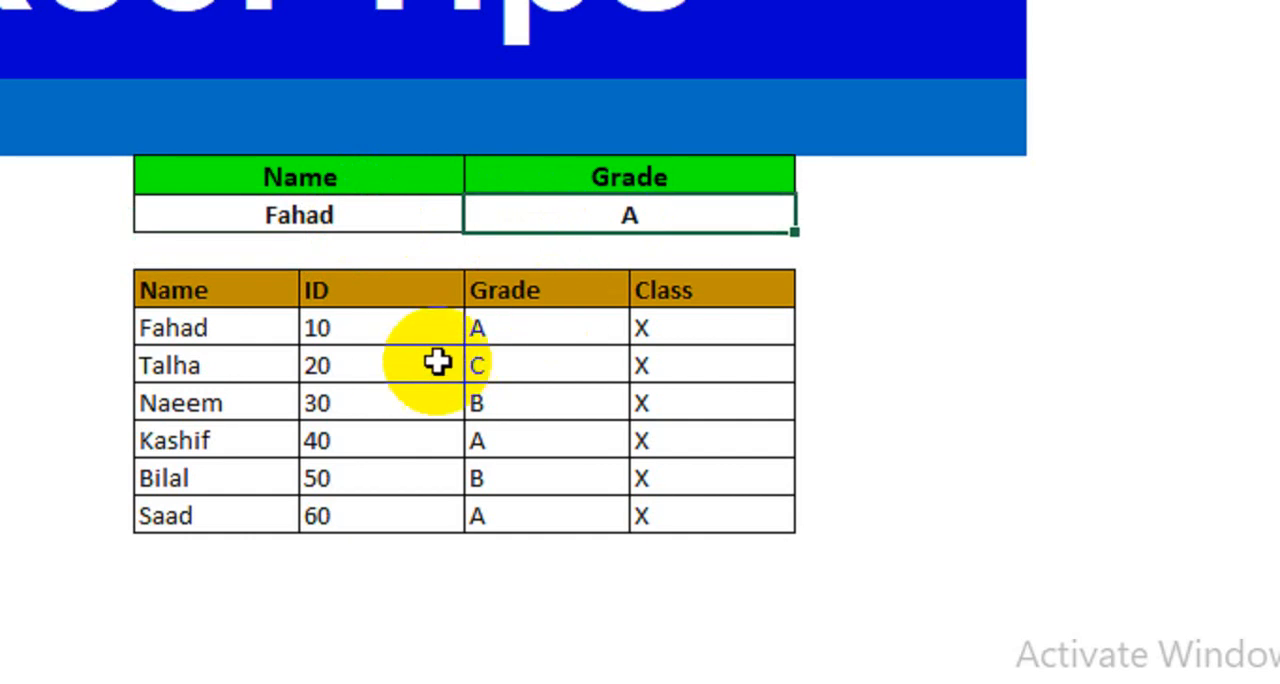
pyautogui.click(529, 329)
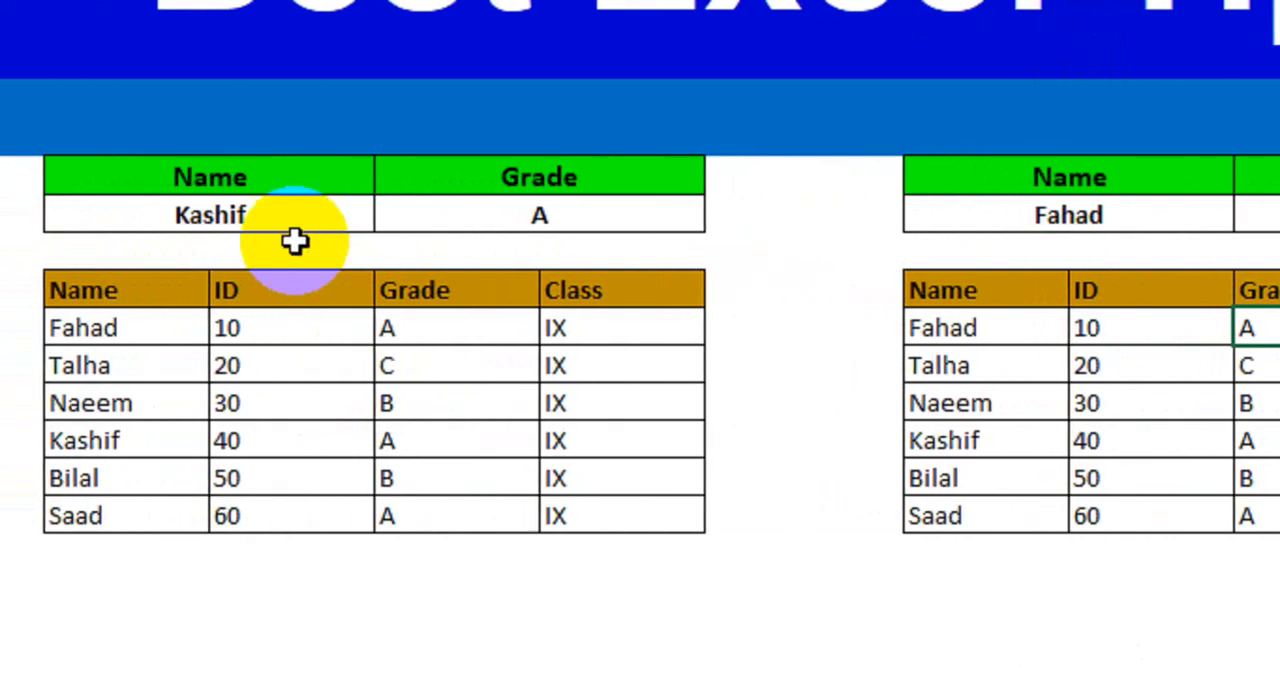
pyautogui.click(190, 218)
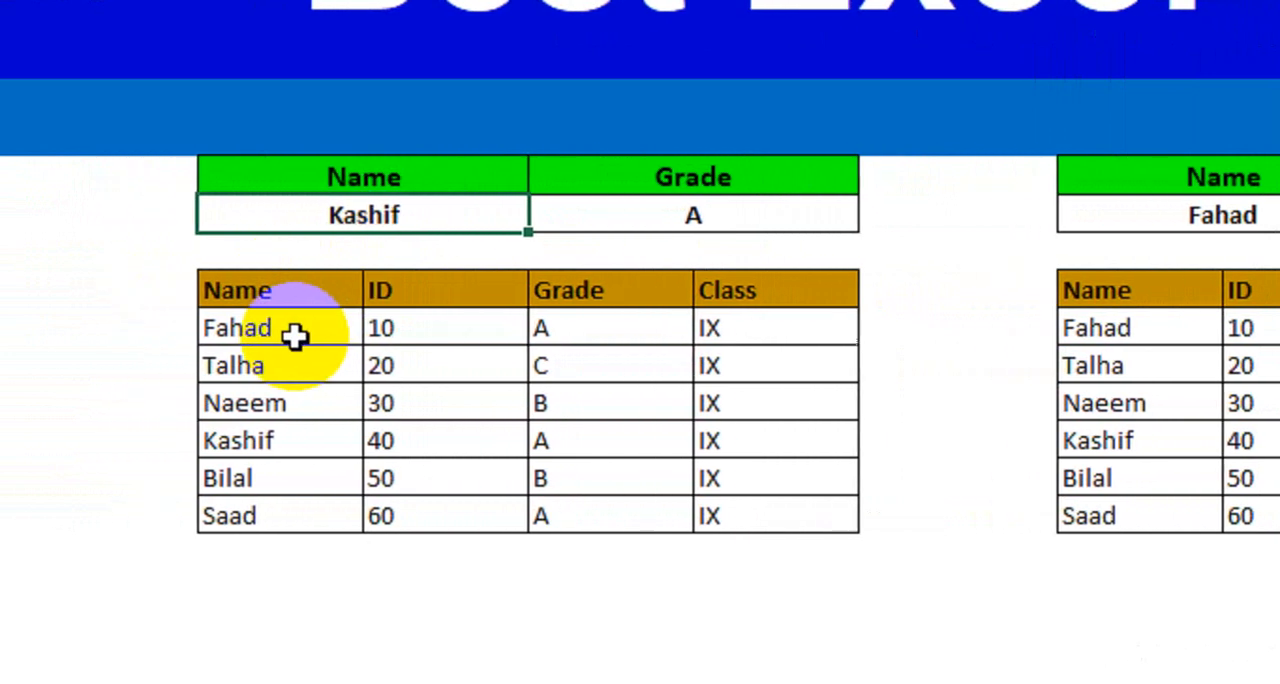
pyautogui.moveTo(206, 330); pyautogui.dragTo(574, 335)
pyautogui.moveTo(680, 337); pyautogui.dragTo(740, 512)
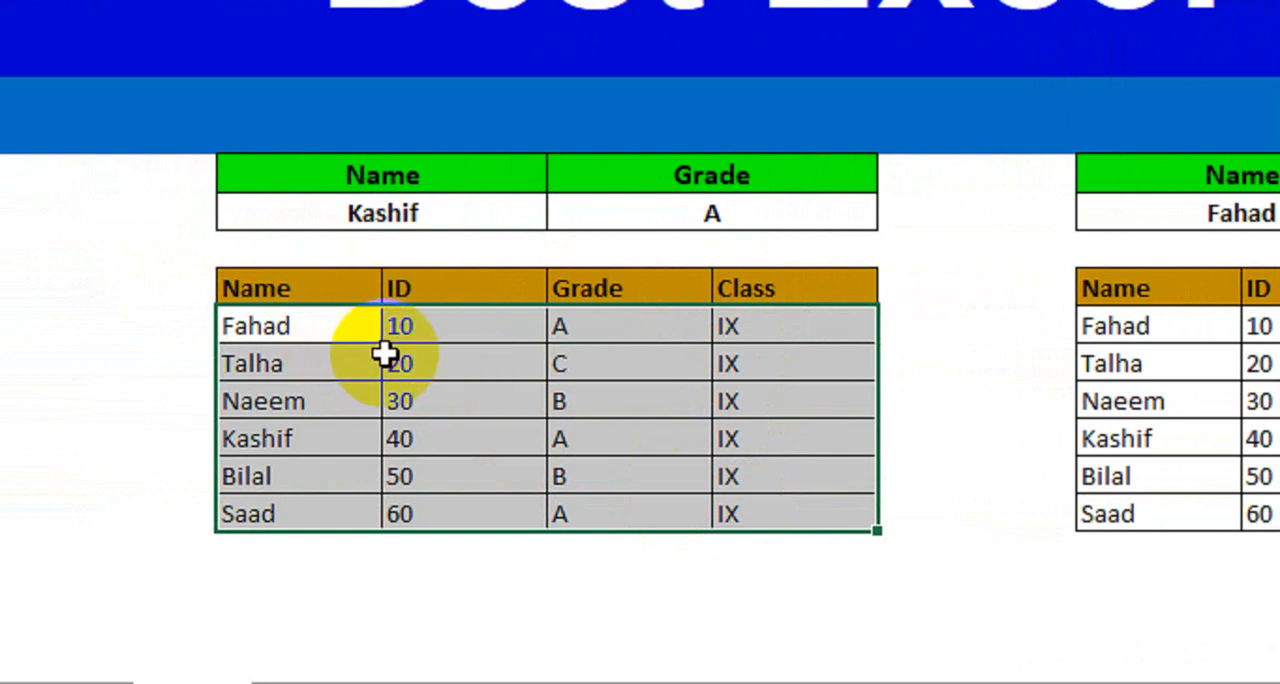
pyautogui.click(949, 350)
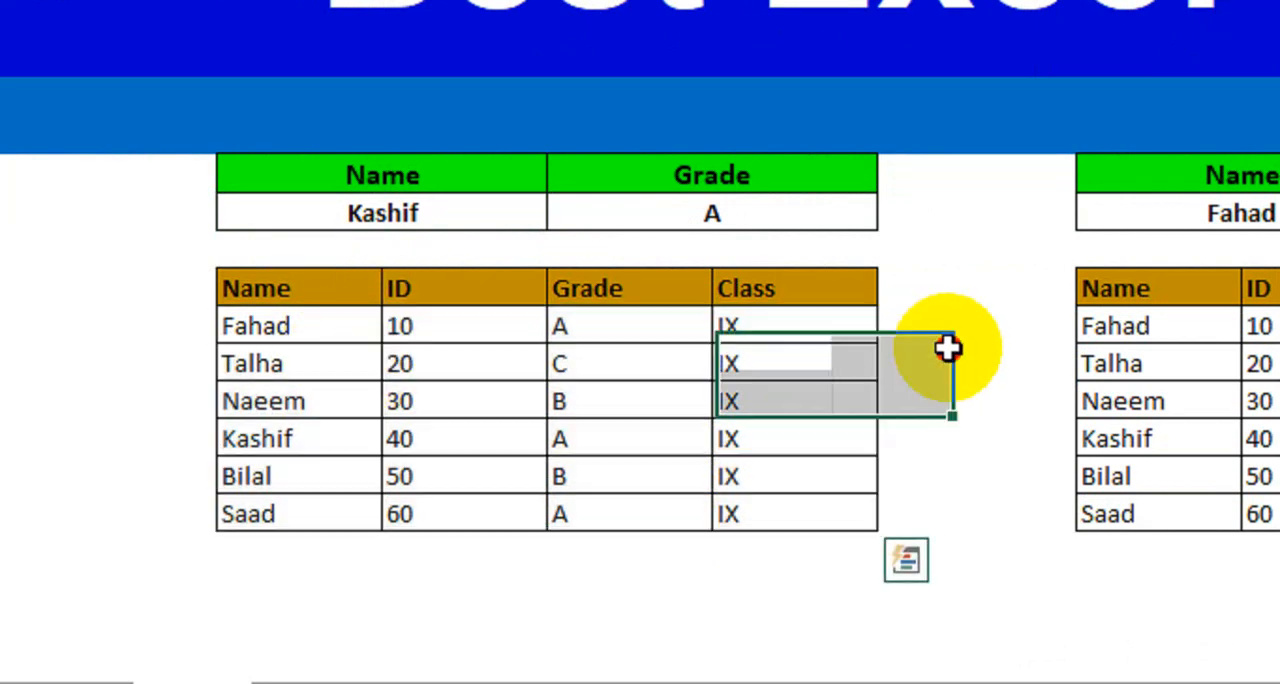
# - Start a new conditional formatting rule for the class IX data D11:G16 that uses a formula to determine which cells to format
pyautogui.moveTo(301, 320); pyautogui.dragTo(814, 512)
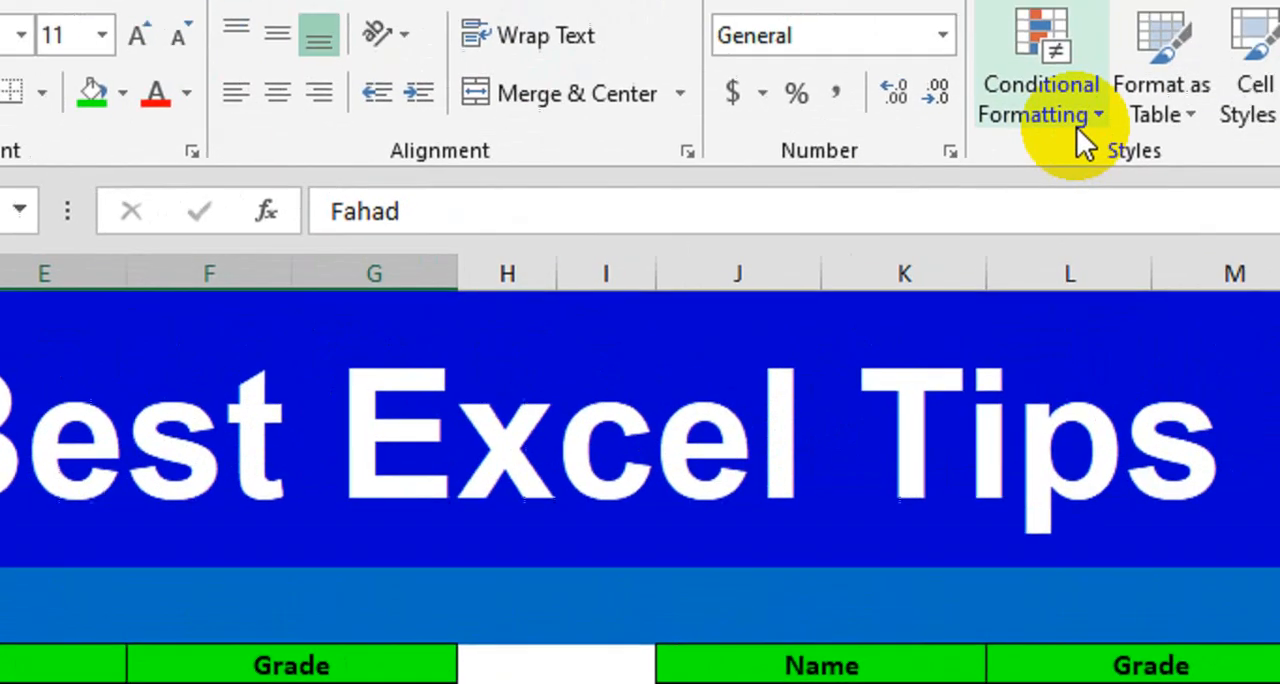
pyautogui.click(1076, 127)
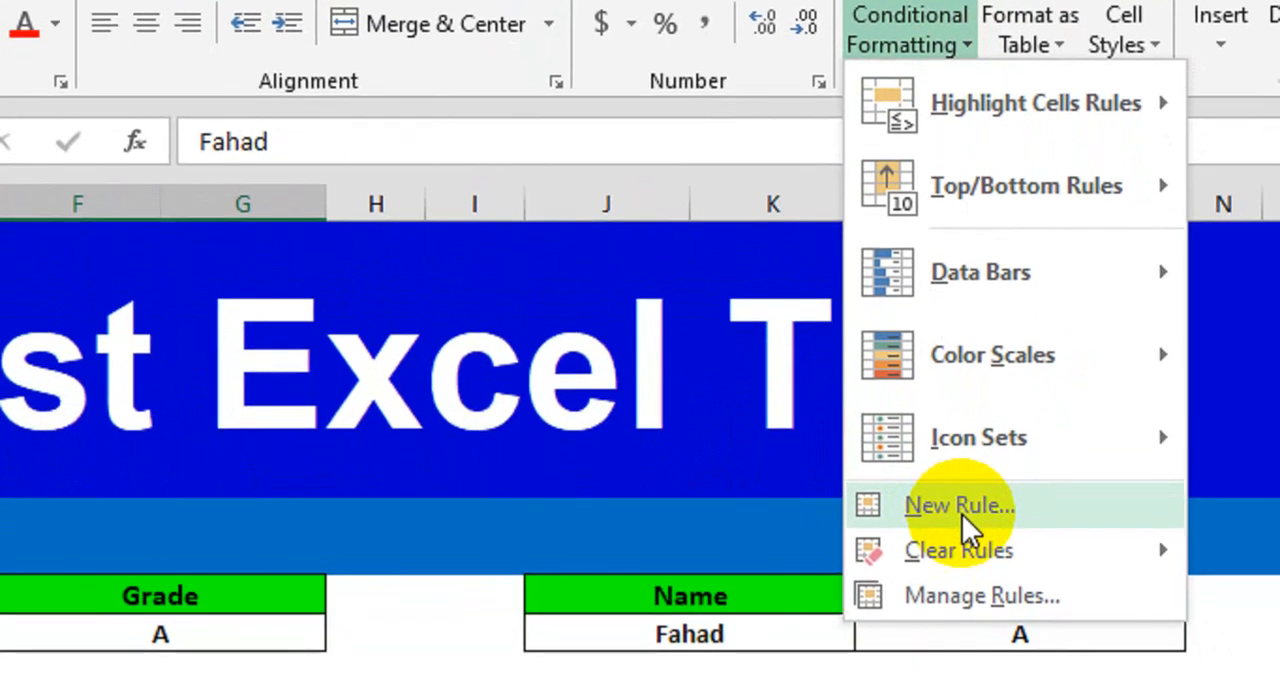
pyautogui.click(963, 540)
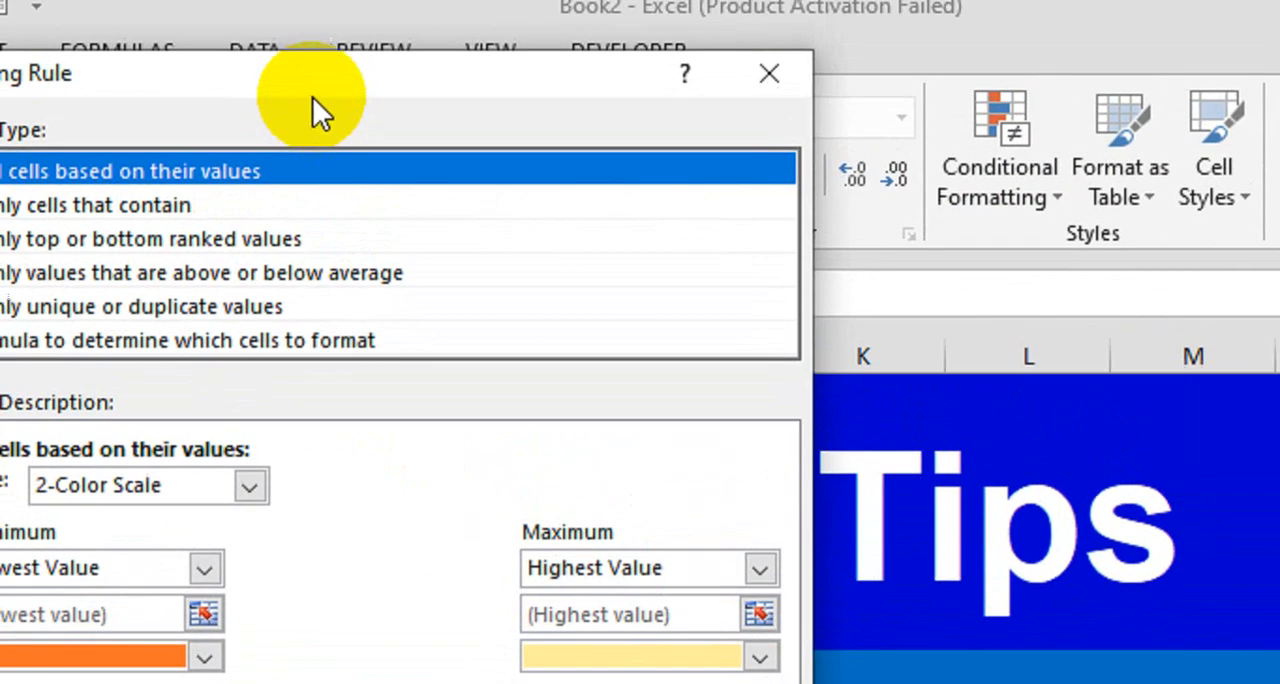
pyautogui.moveTo(312, 94); pyautogui.dragTo(751, 253)
pyautogui.click(470, 504)
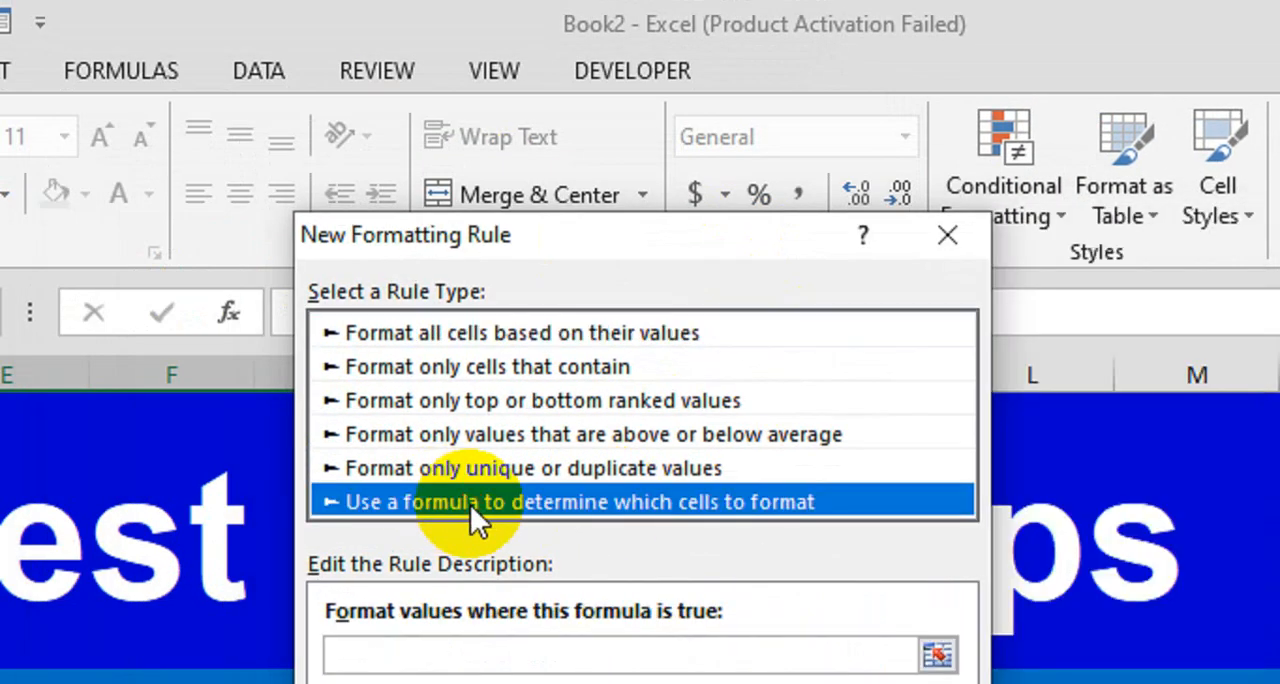
# - Enter the rule formula =$D$8=D11, with an absolute reference to the lookup name and a relative reference to the first table name
pyautogui.click(588, 390)
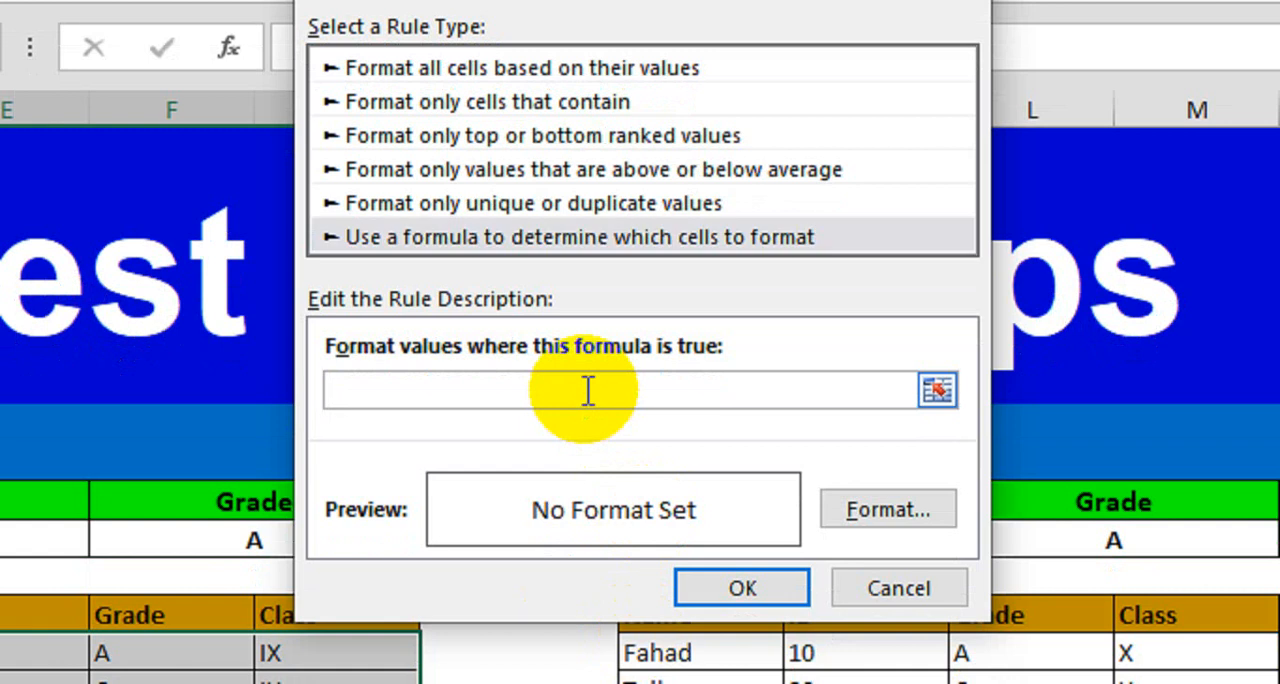
pyautogui.write('=')
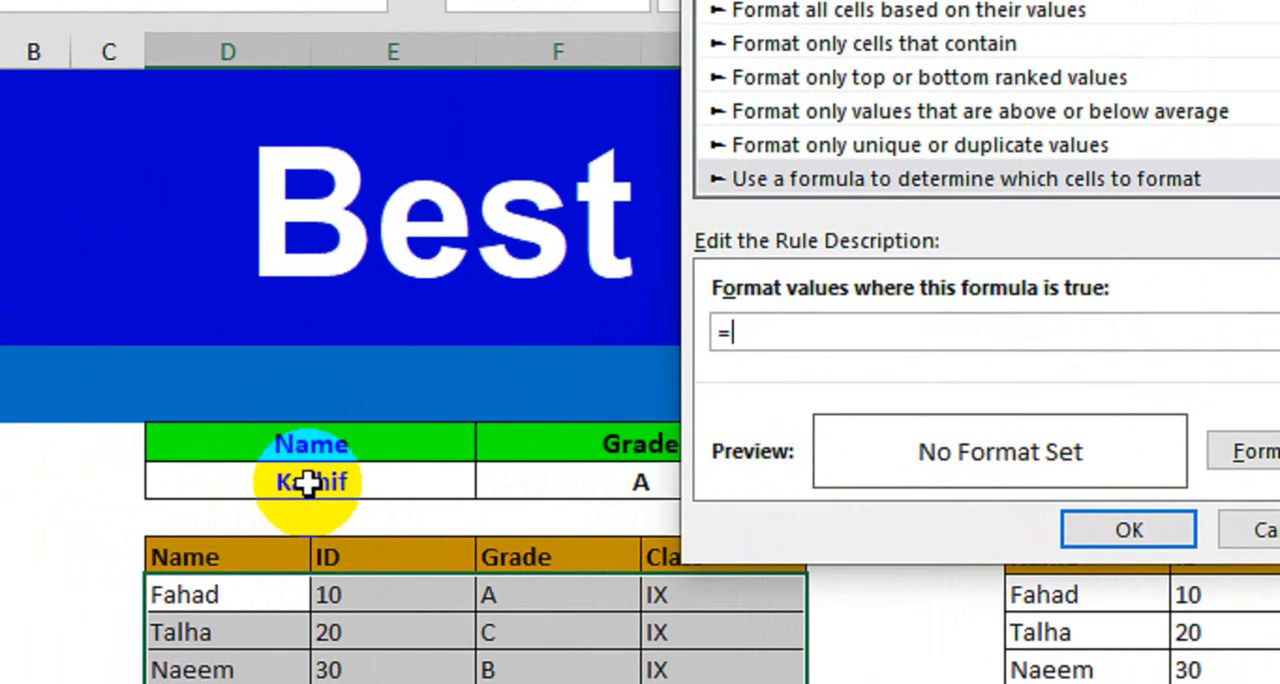
pyautogui.click(0, 540)
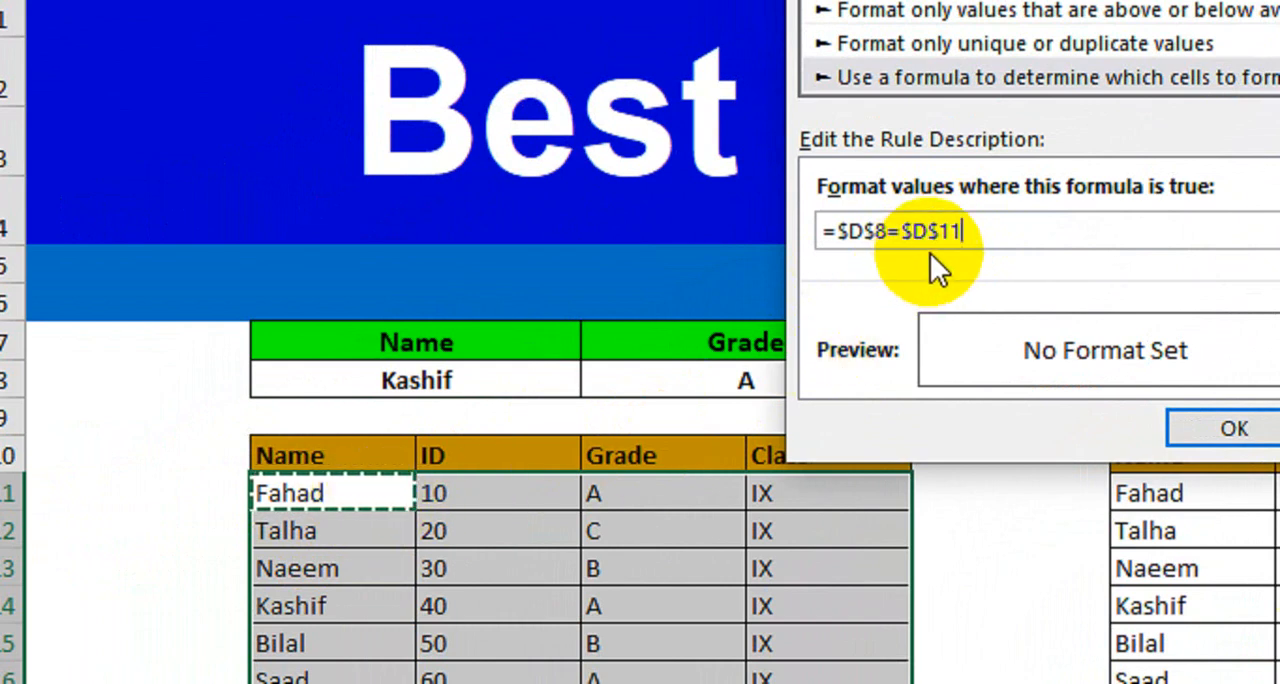
pyautogui.moveTo(902, 233); pyautogui.dragTo(956, 235)
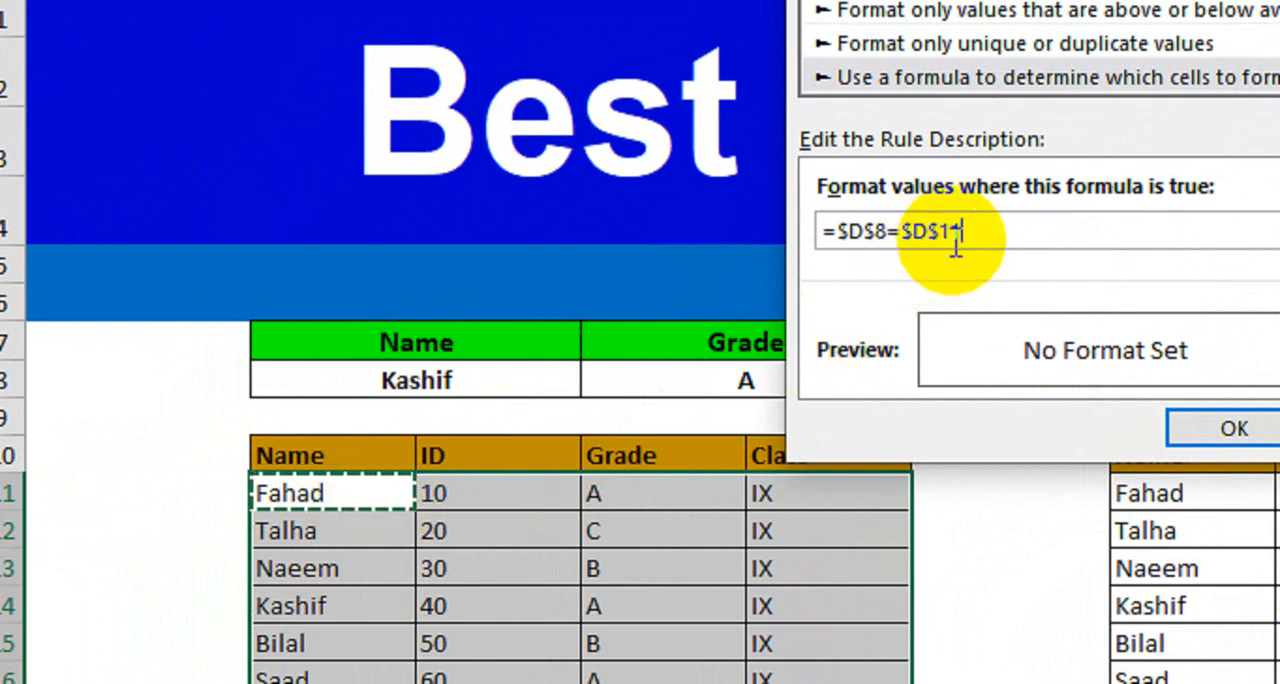
pyautogui.click(958, 238)
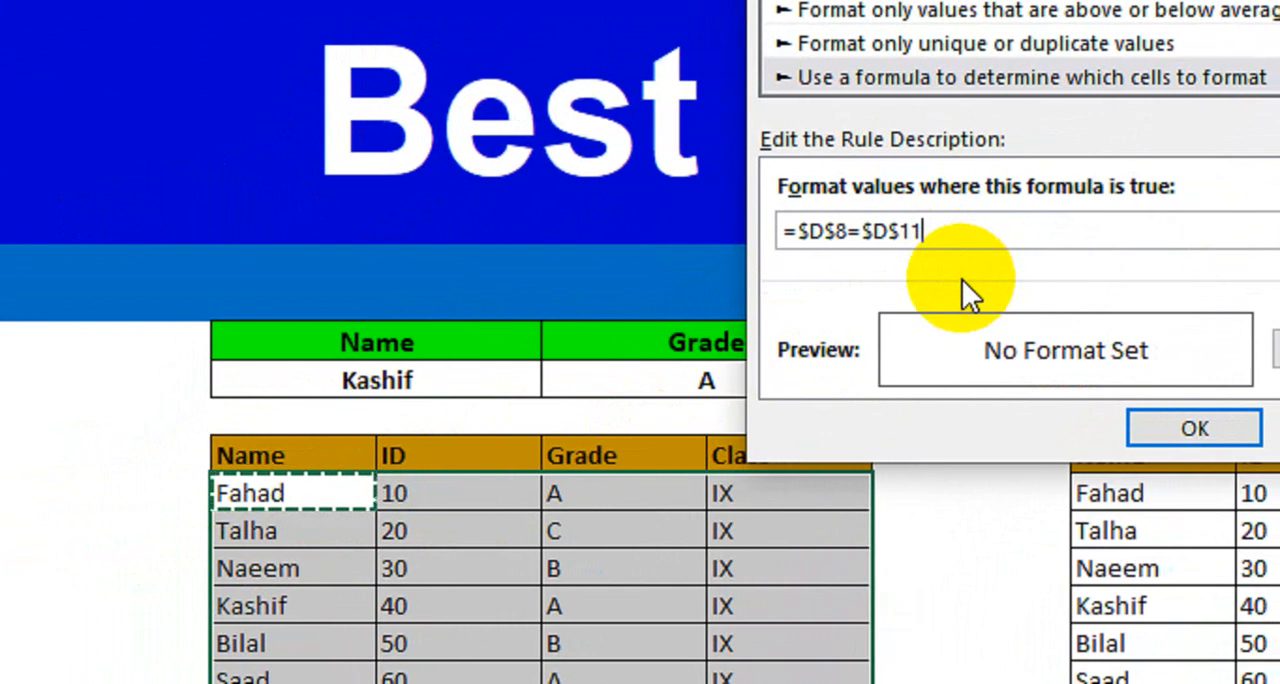
pyautogui.press('F4')
pyautogui.press('F4')
pyautogui.press('F4')
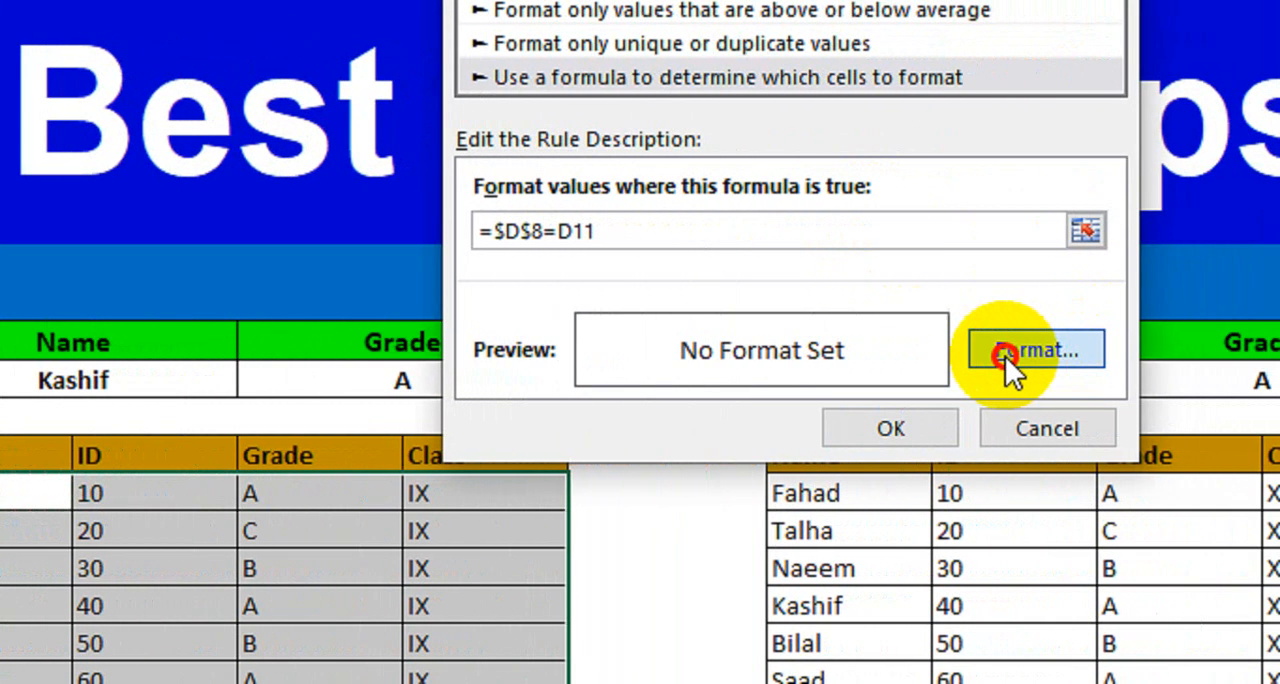
# - Give the class IX rule a light blue fill and apply it to the table
pyautogui.click(975, 352)
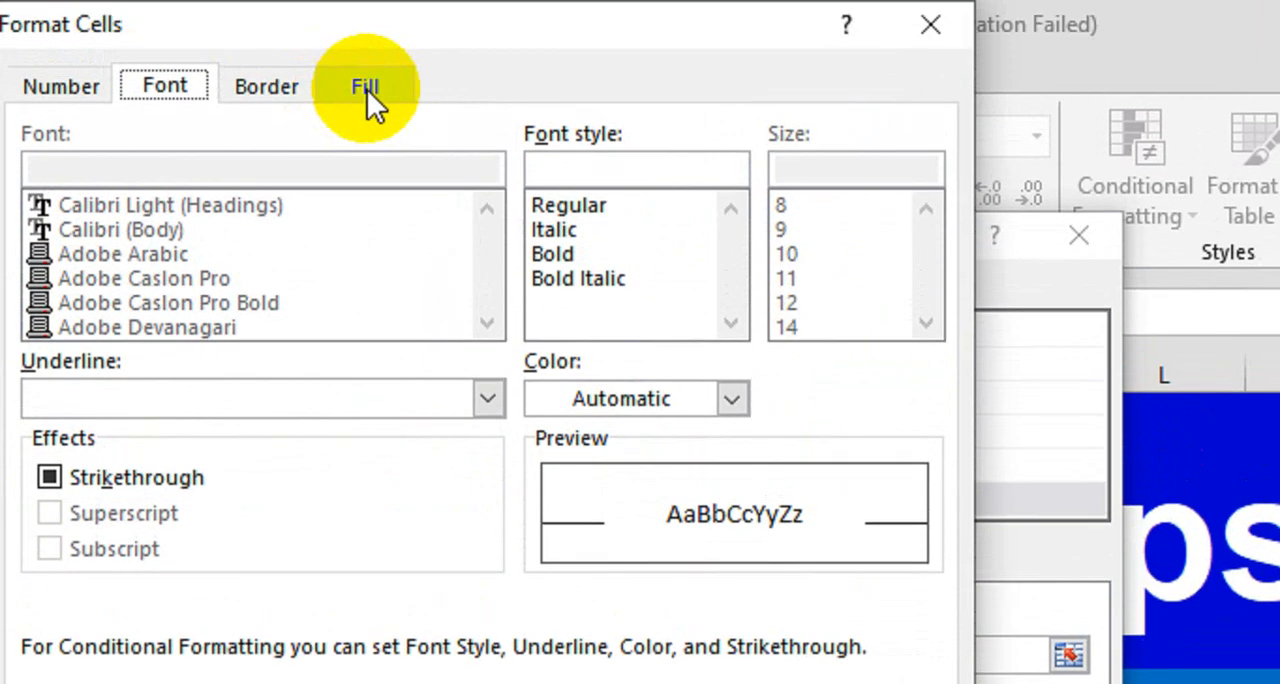
pyautogui.click(367, 89)
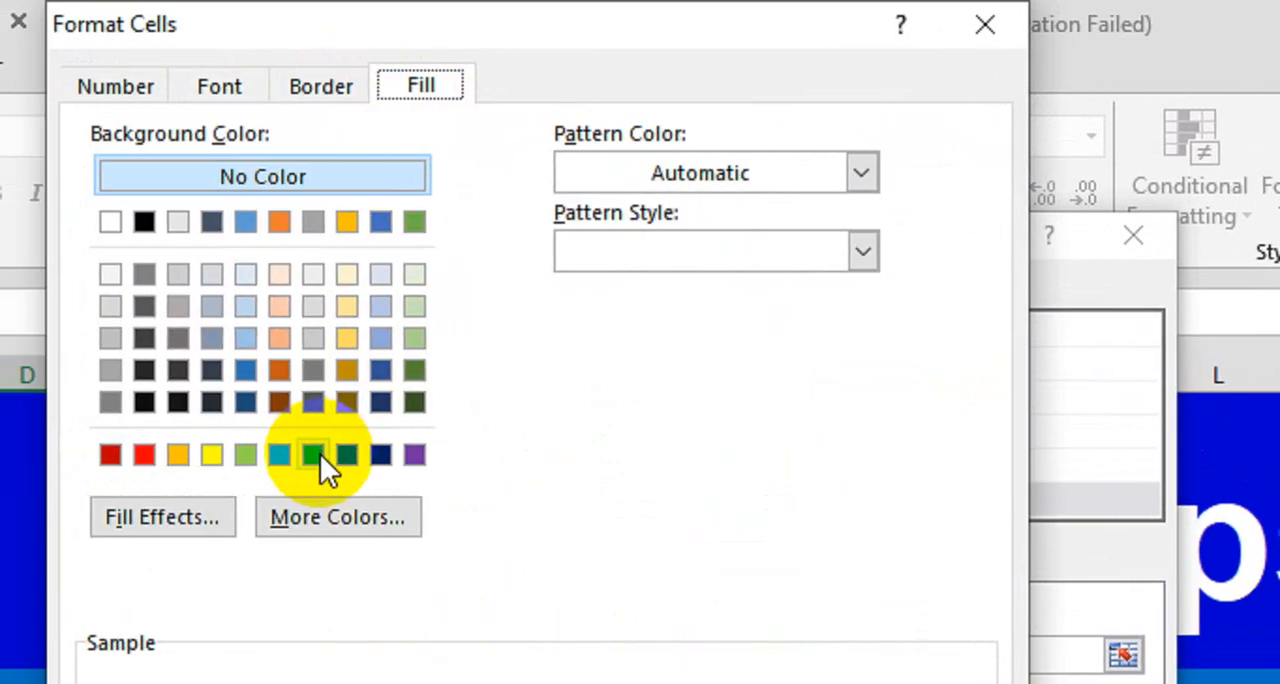
pyautogui.click(318, 457)
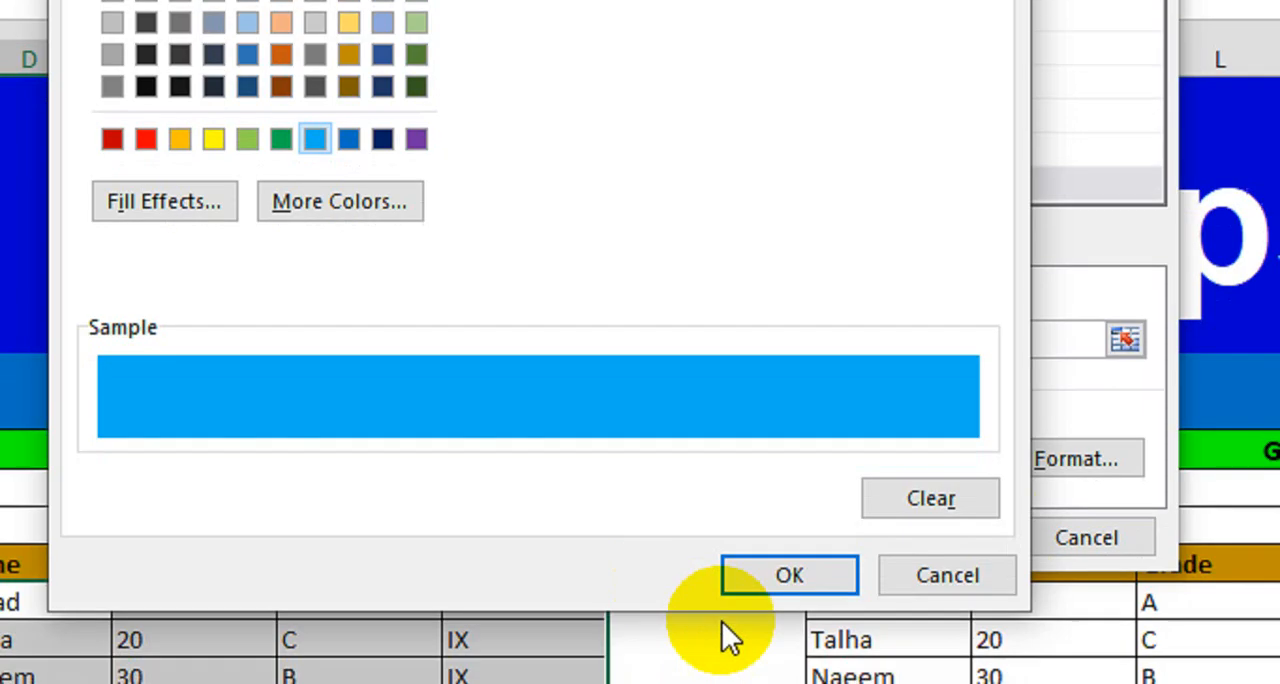
pyautogui.click(775, 578)
pyautogui.click(914, 471)
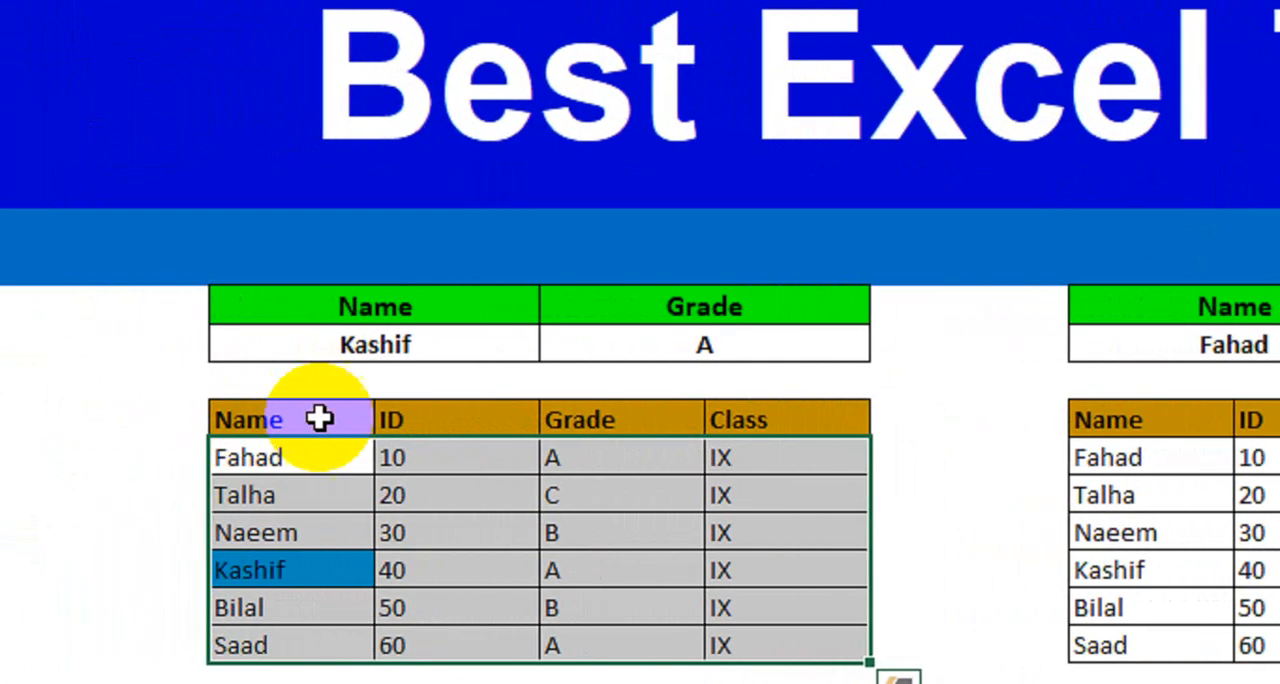
# - Enter the name of the class IX student with ID 20 in cell D8 and check the highlighting across that student's row
pyautogui.click(115, 424)
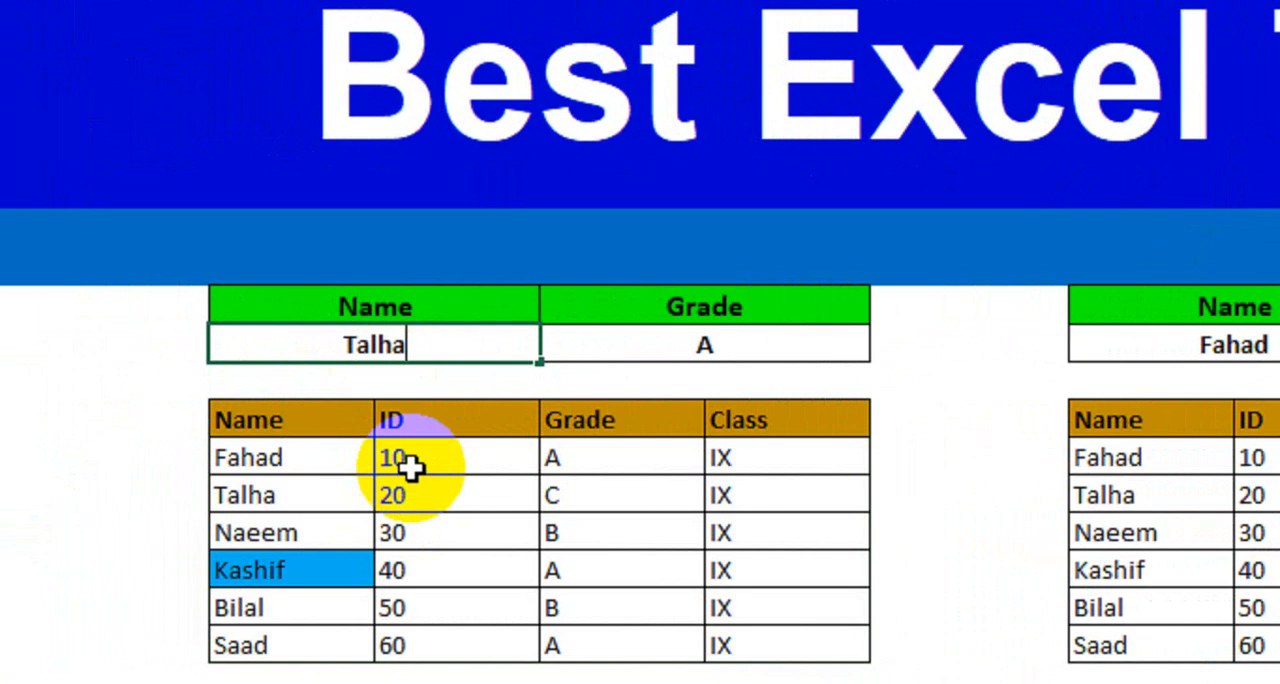
pyautogui.write('Talha')
pyautogui.press('Return')
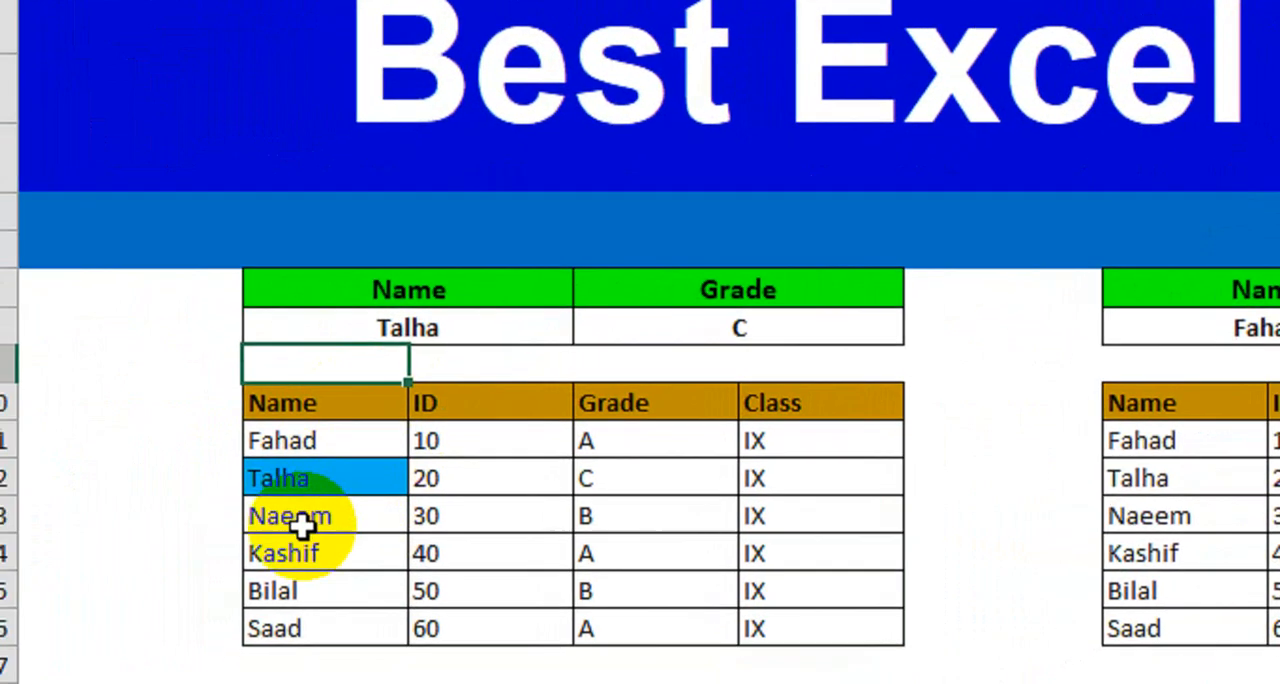
pyautogui.click(285, 560)
pyautogui.click(300, 602)
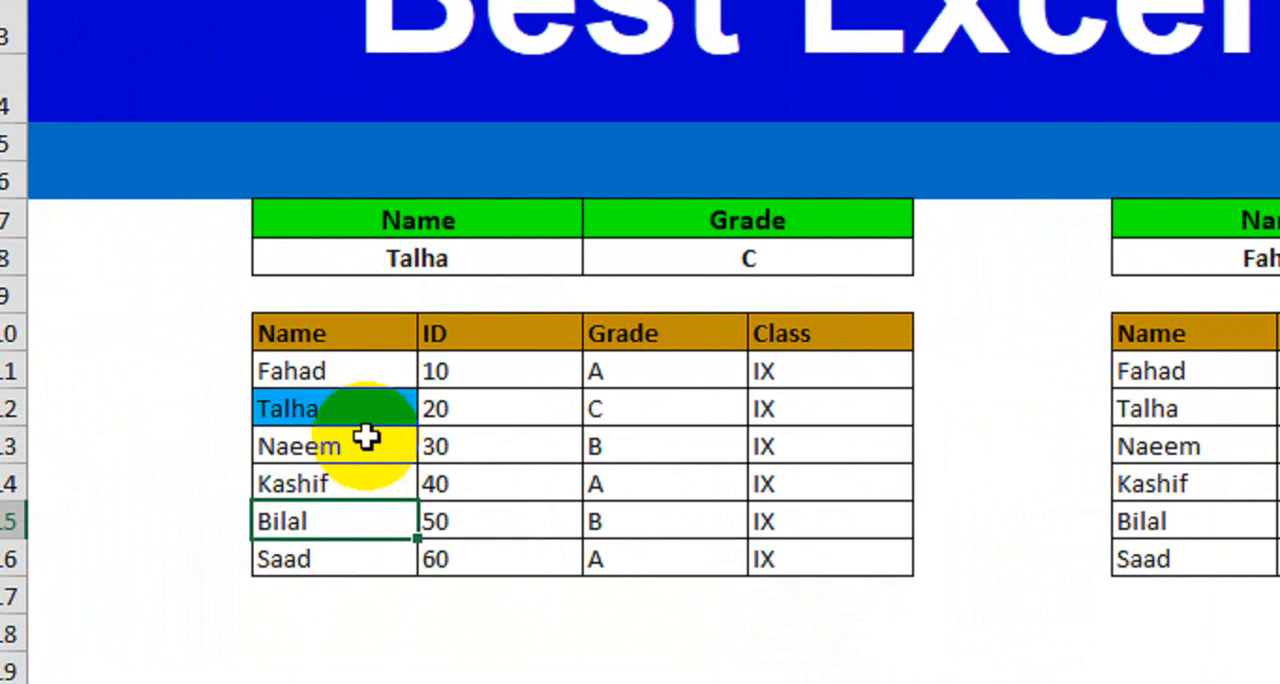
pyautogui.click(366, 439)
pyautogui.click(364, 399)
pyautogui.moveTo(378, 407); pyautogui.dragTo(848, 406)
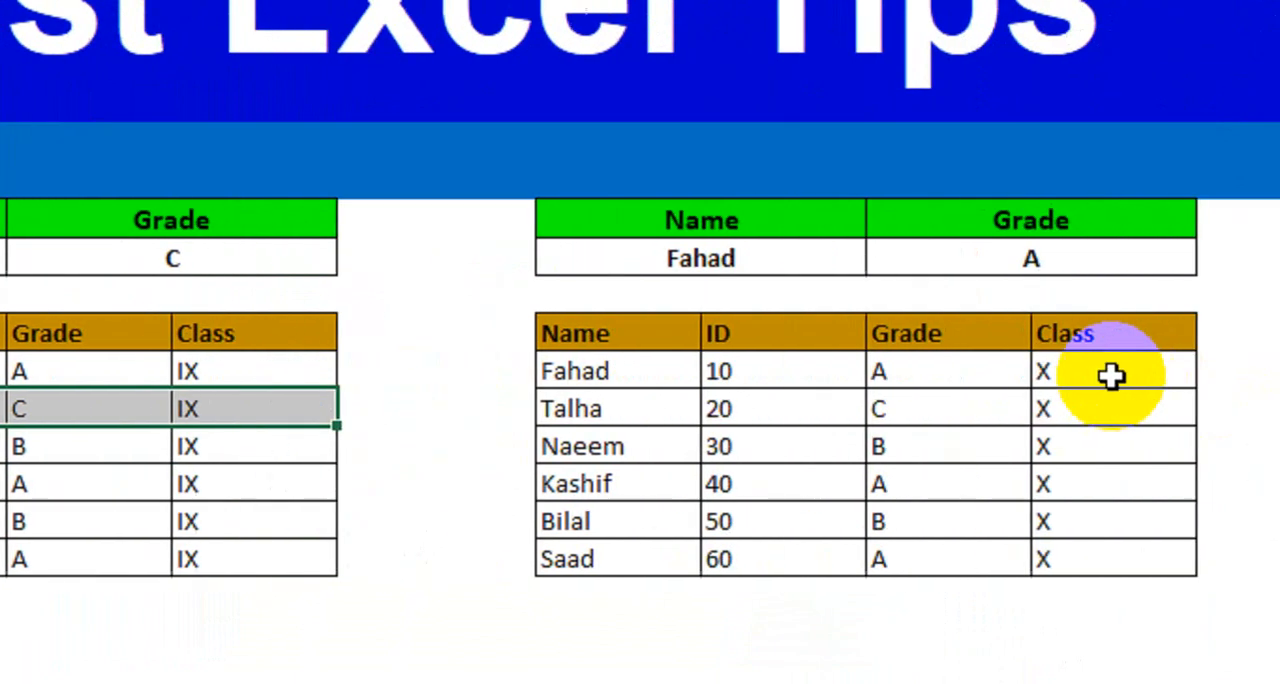
# - Start a new conditional formatting rule for the class X data J11:M16 that uses a formula to determine which cells to format
pyautogui.click(1111, 375)
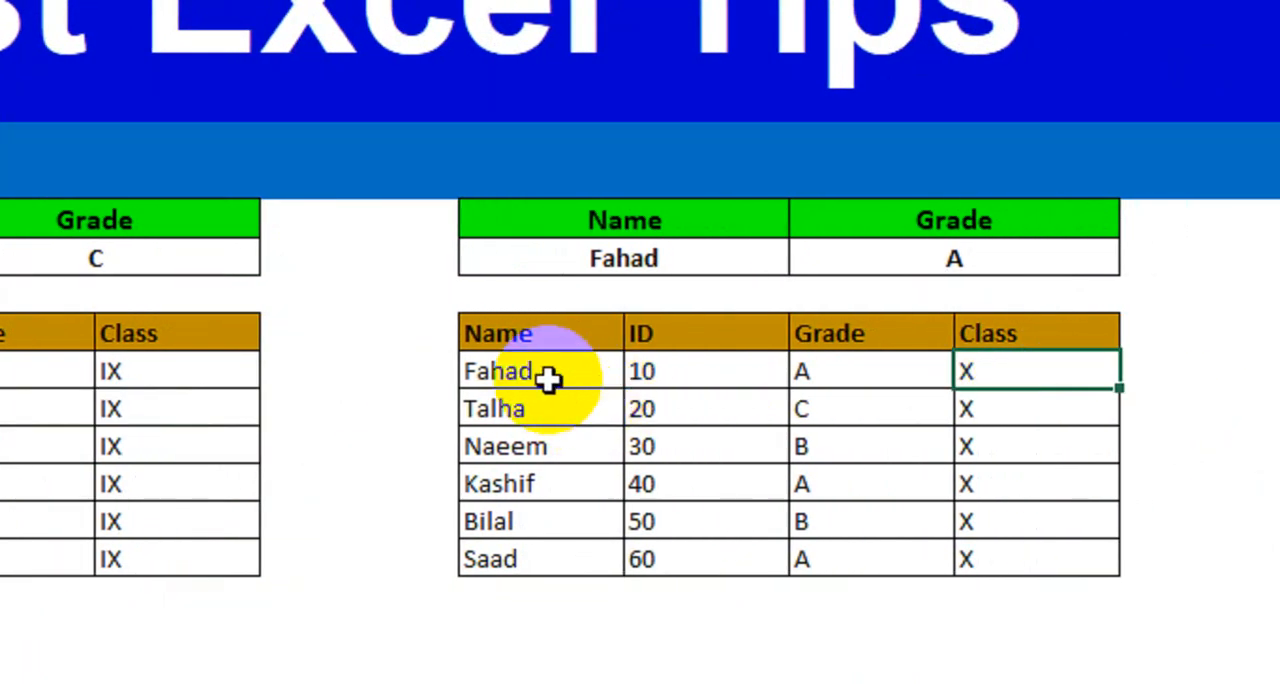
pyautogui.moveTo(491, 372); pyautogui.dragTo(992, 550)
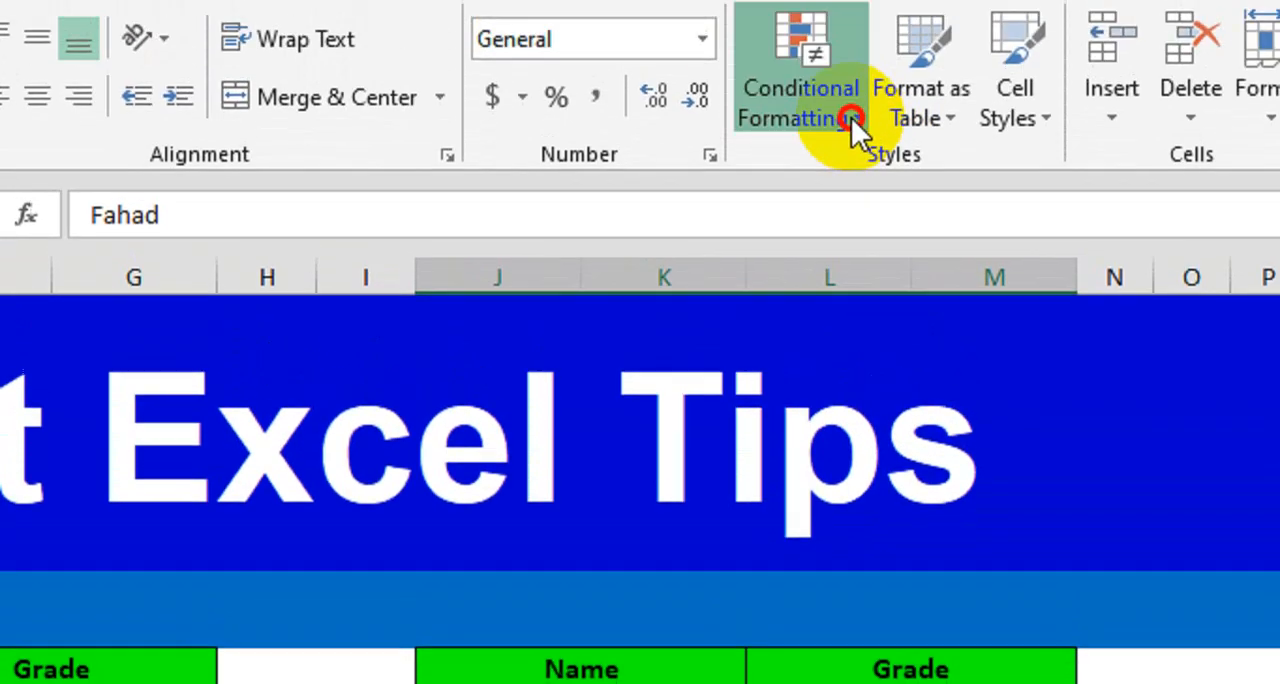
pyautogui.click(851, 160)
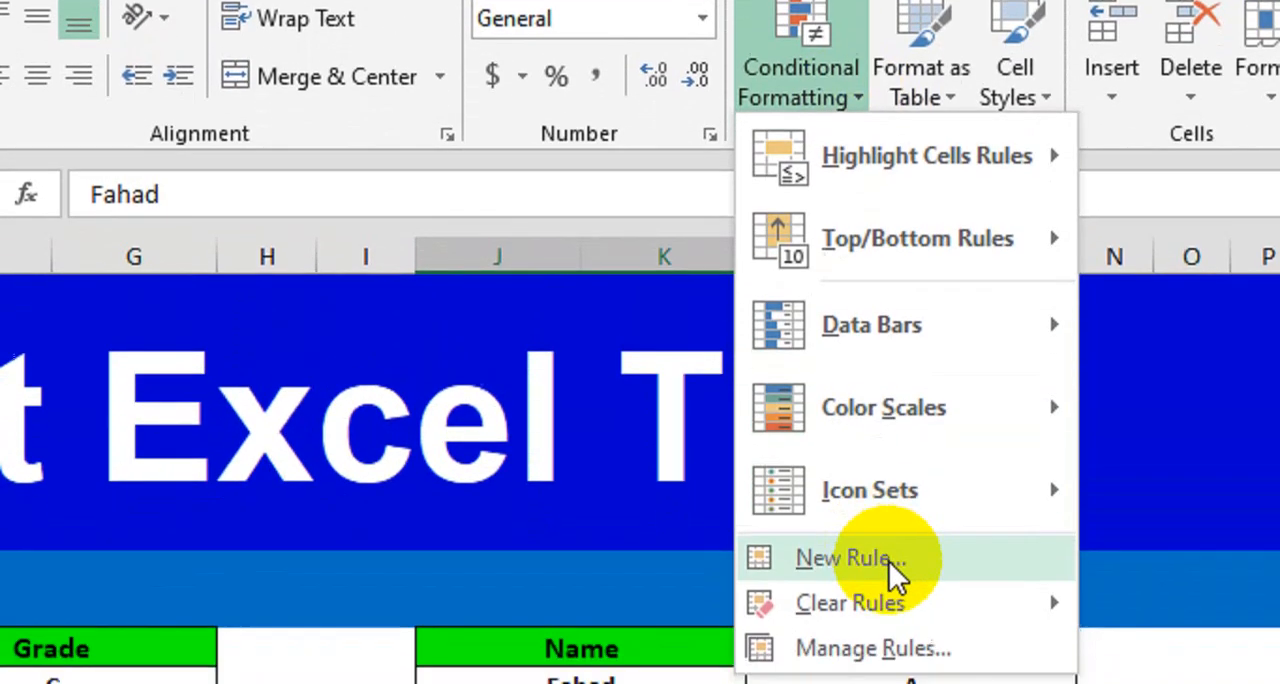
pyautogui.click(893, 621)
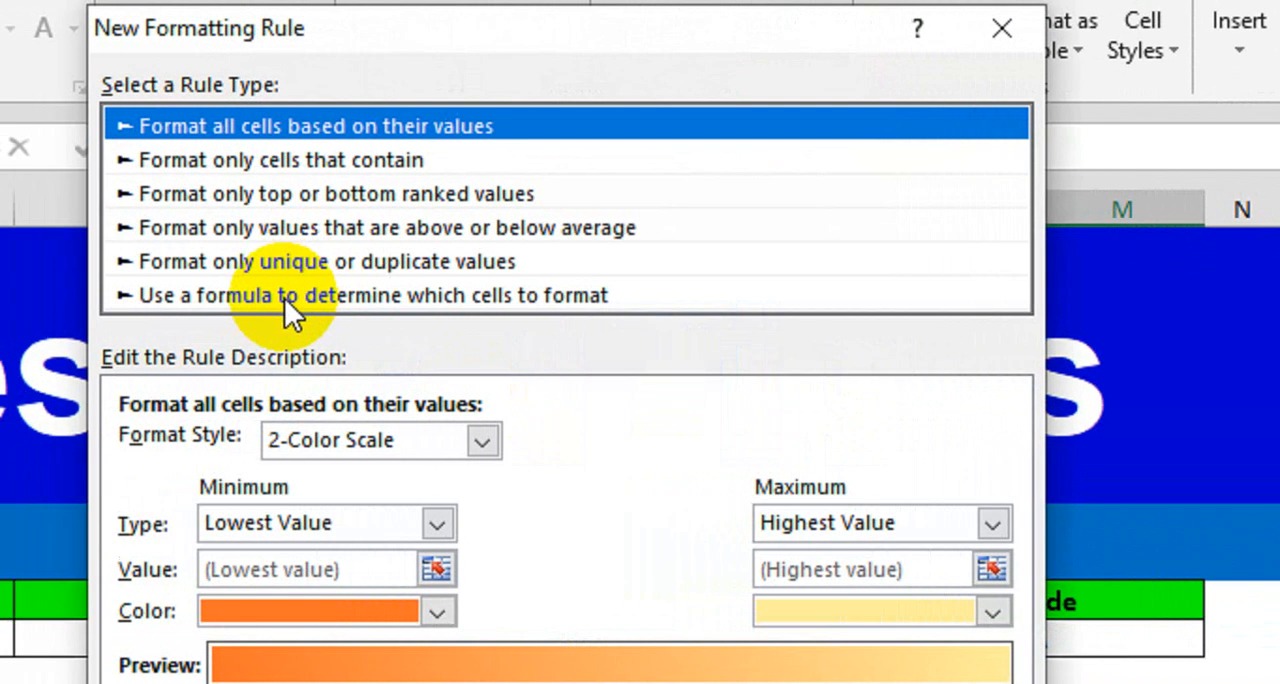
pyautogui.click(162, 296)
# - Enter the rule formula =$J$8=$J11, locking only the column of the table name reference
pyautogui.click(310, 450)
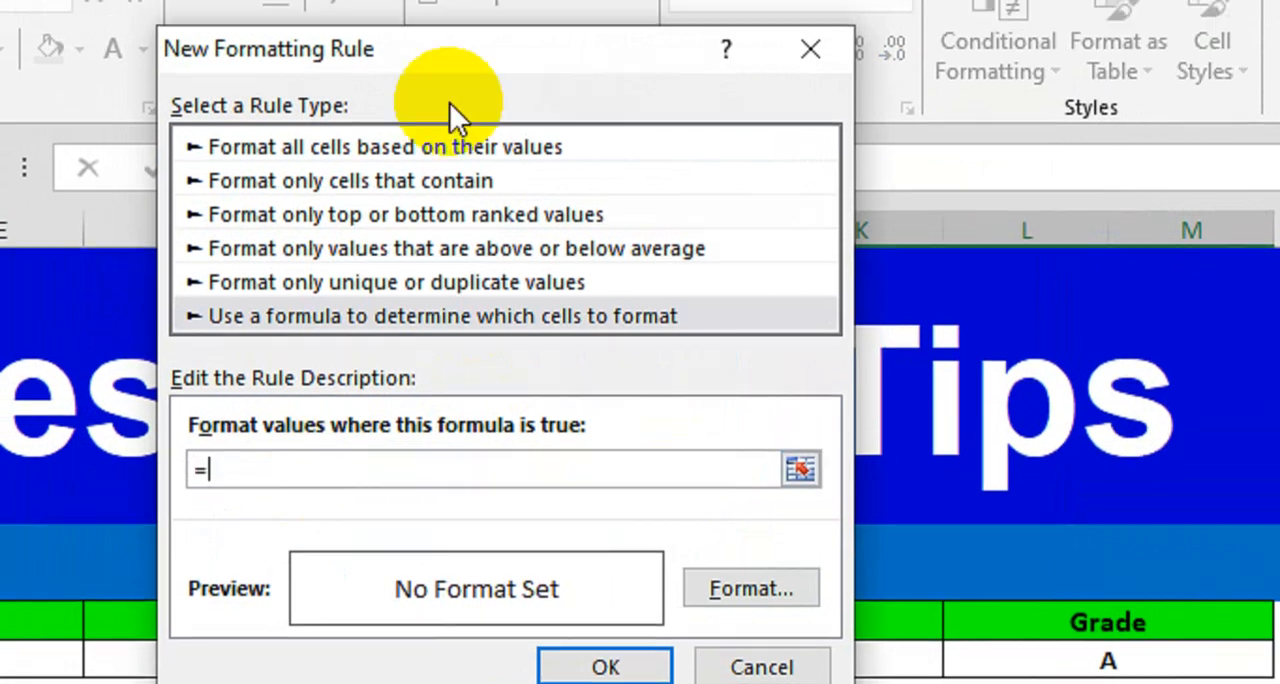
pyautogui.moveTo(490, 30); pyautogui.dragTo(347, 24)
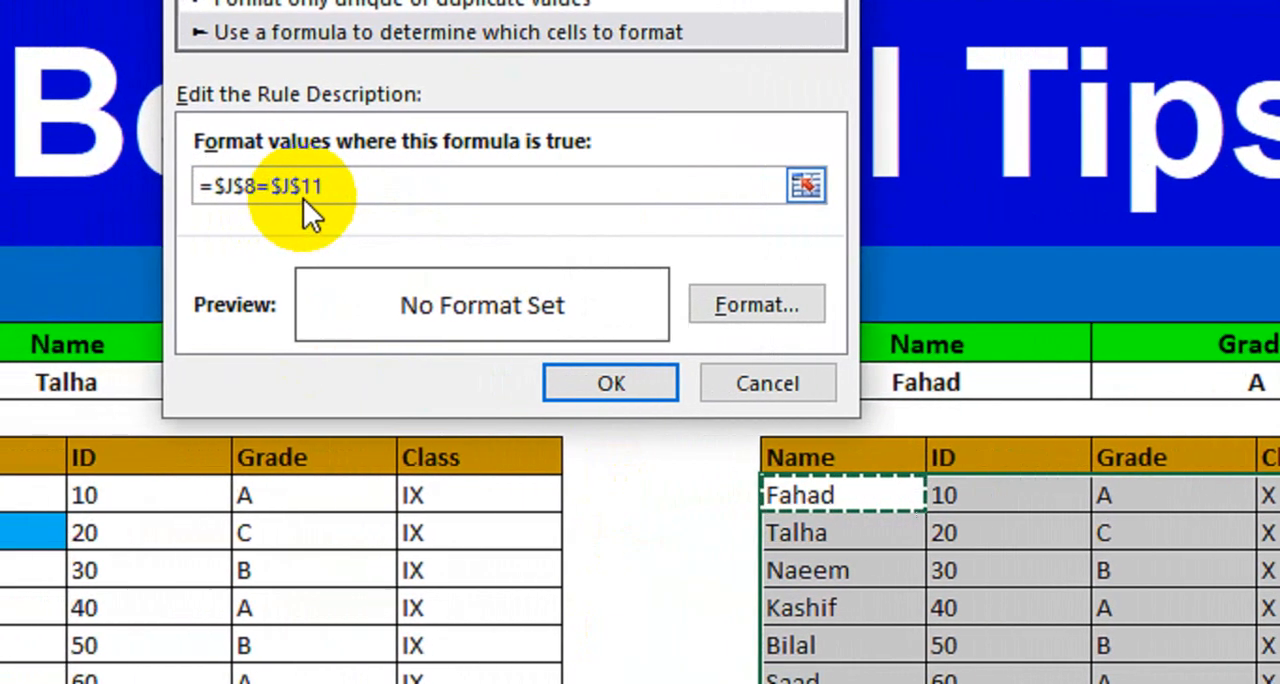
pyautogui.press('BackSpace')
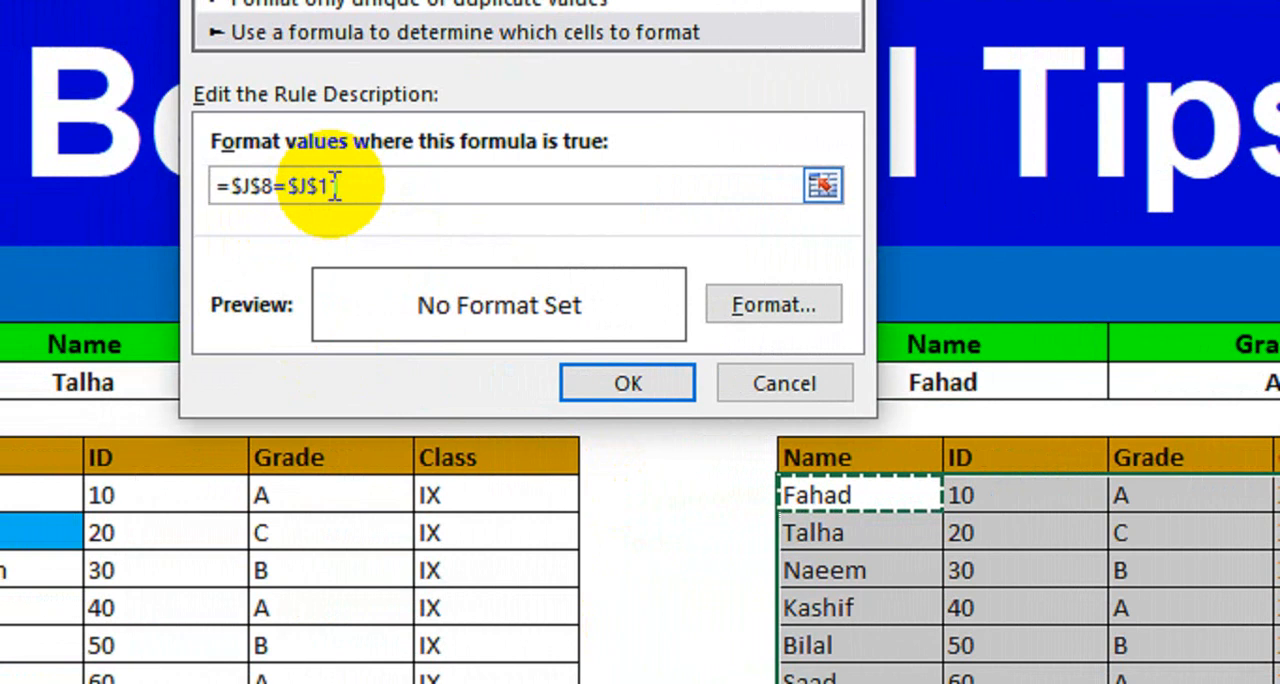
pyautogui.write('1')
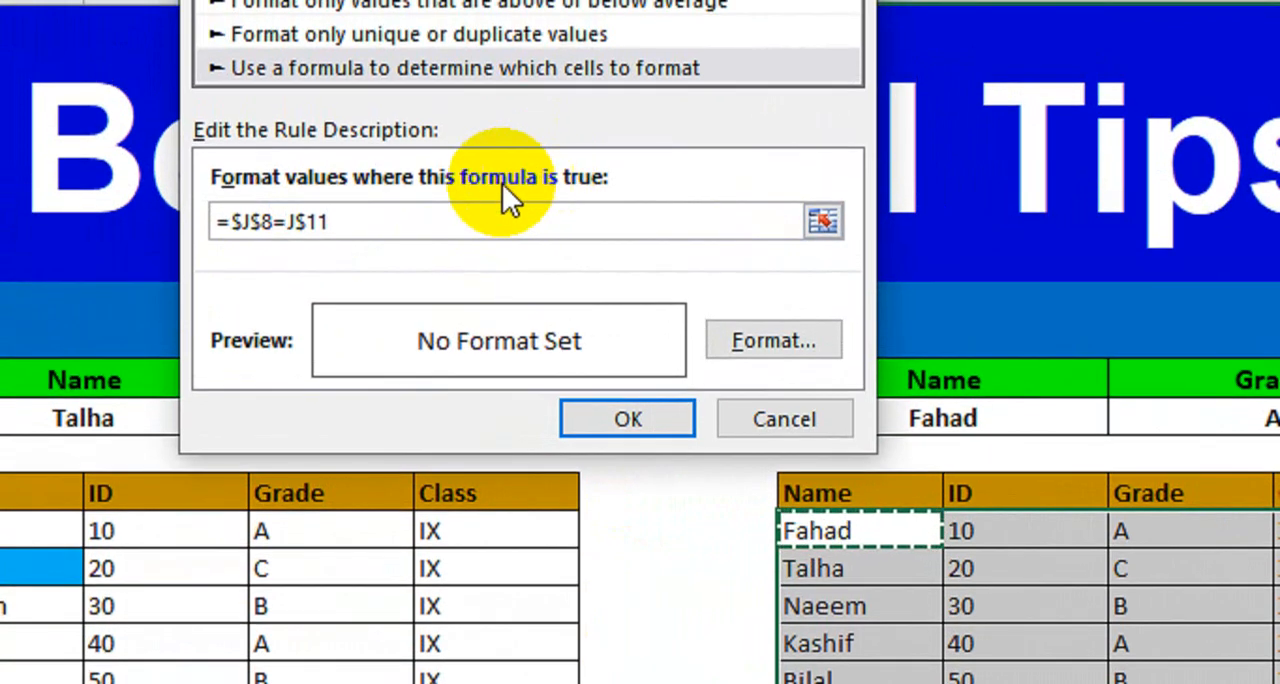
pyautogui.press('F4')
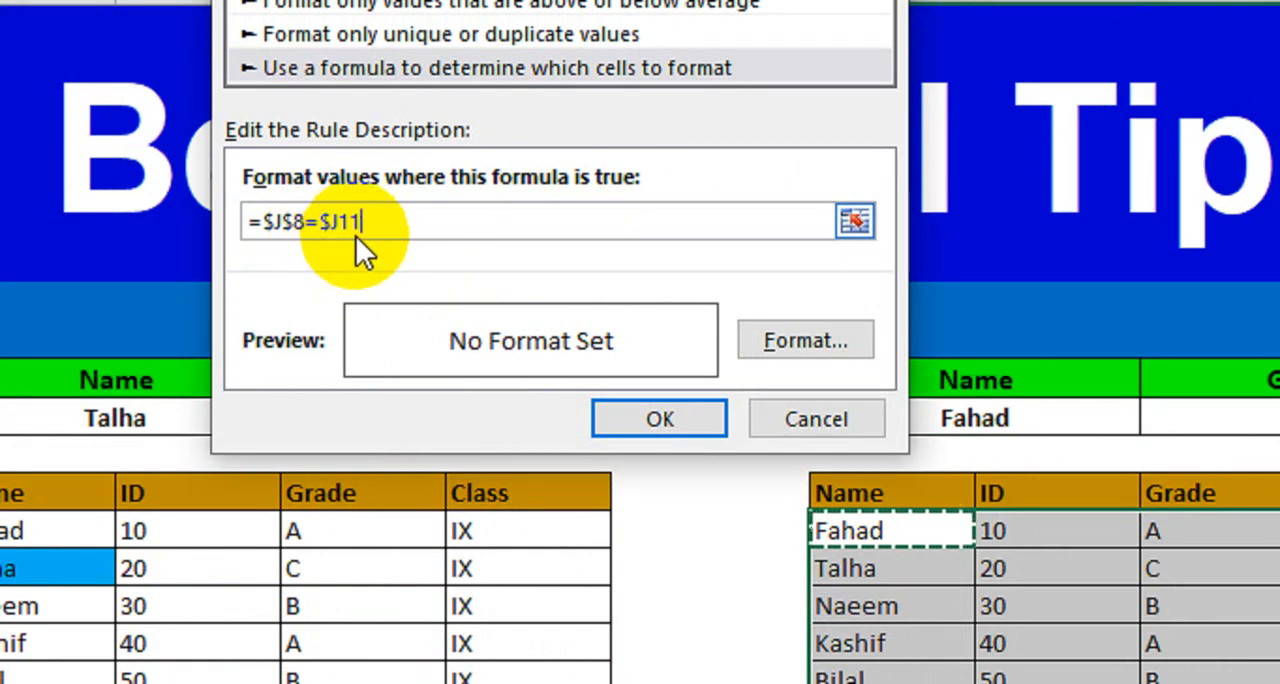
# - Give the class X rule a red fill with a white font and apply it to the table
pyautogui.click(793, 341)
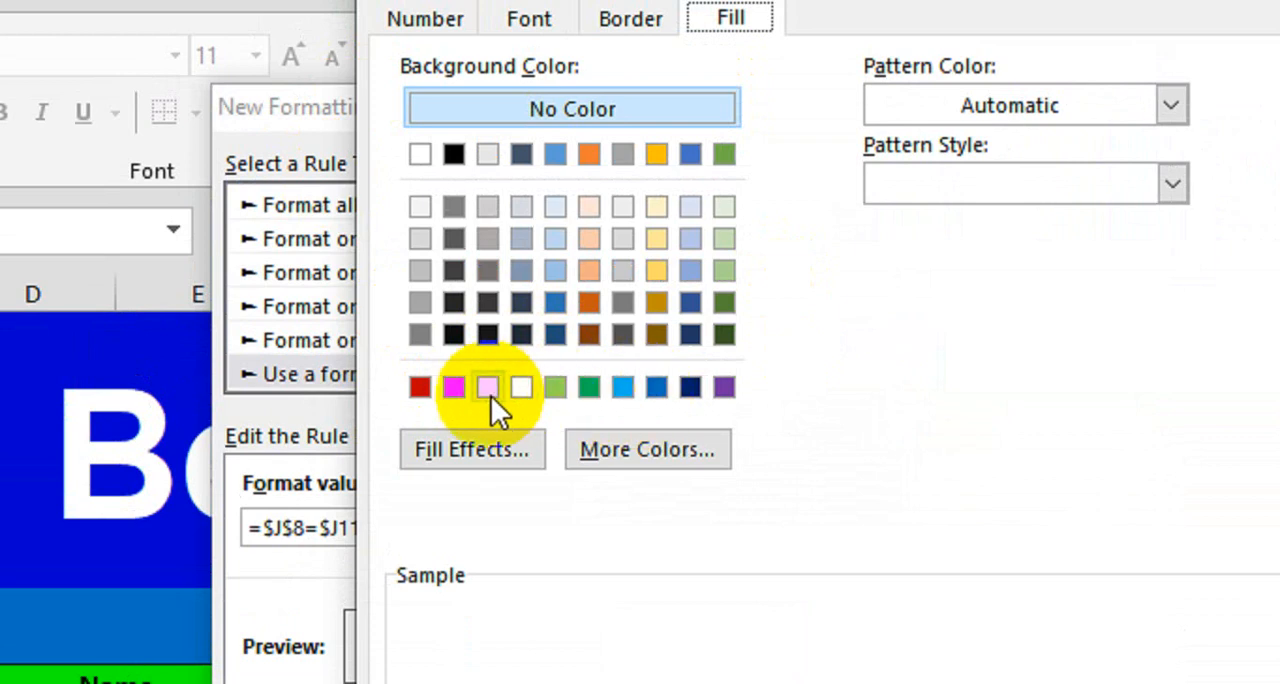
pyautogui.click(464, 392)
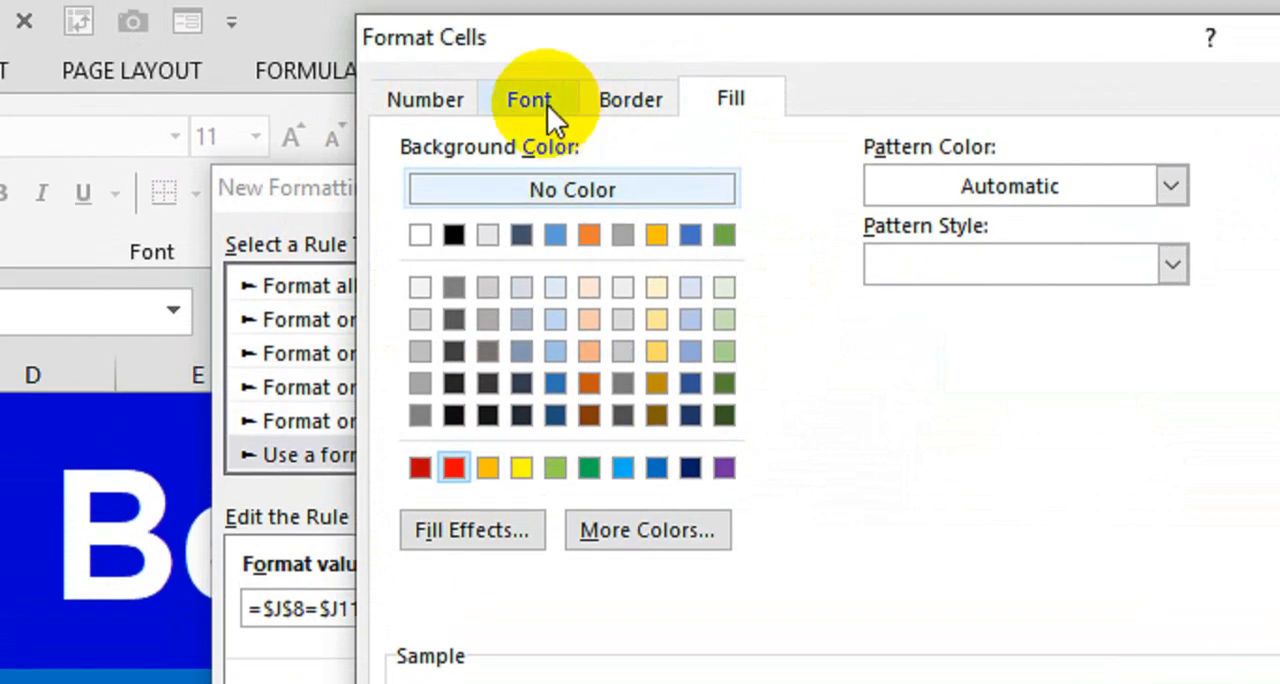
pyautogui.click(547, 104)
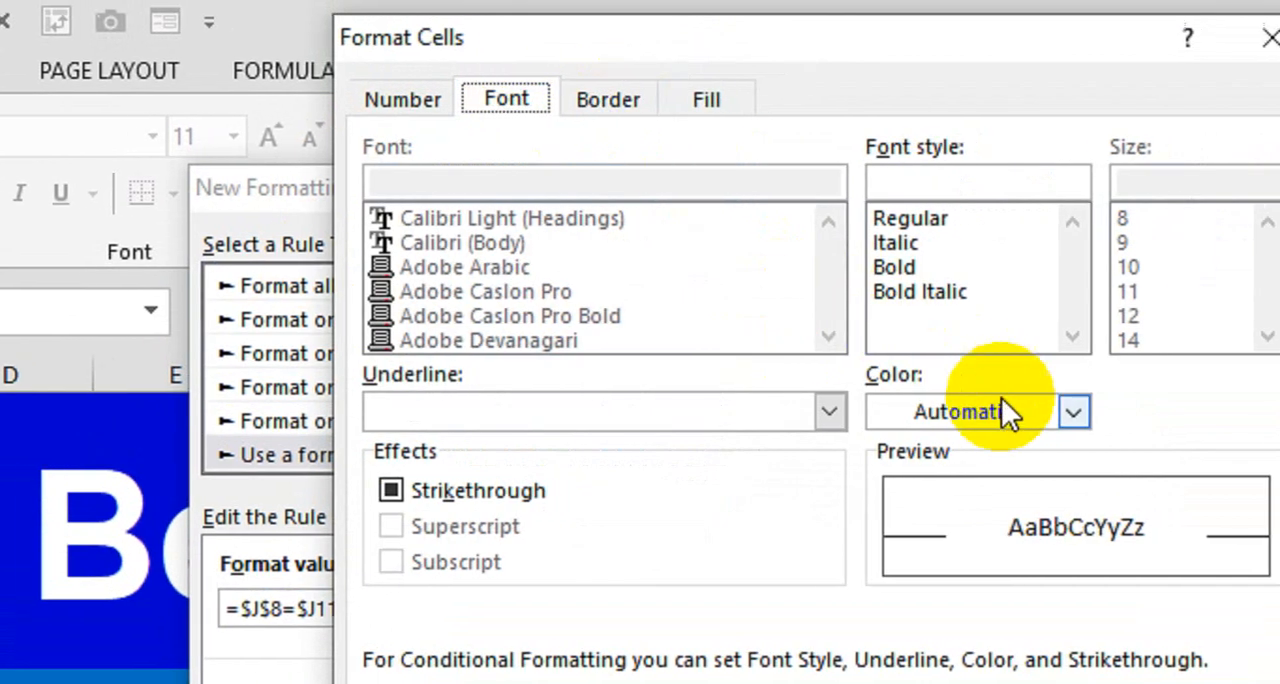
pyautogui.click(1028, 410)
pyautogui.click(849, 536)
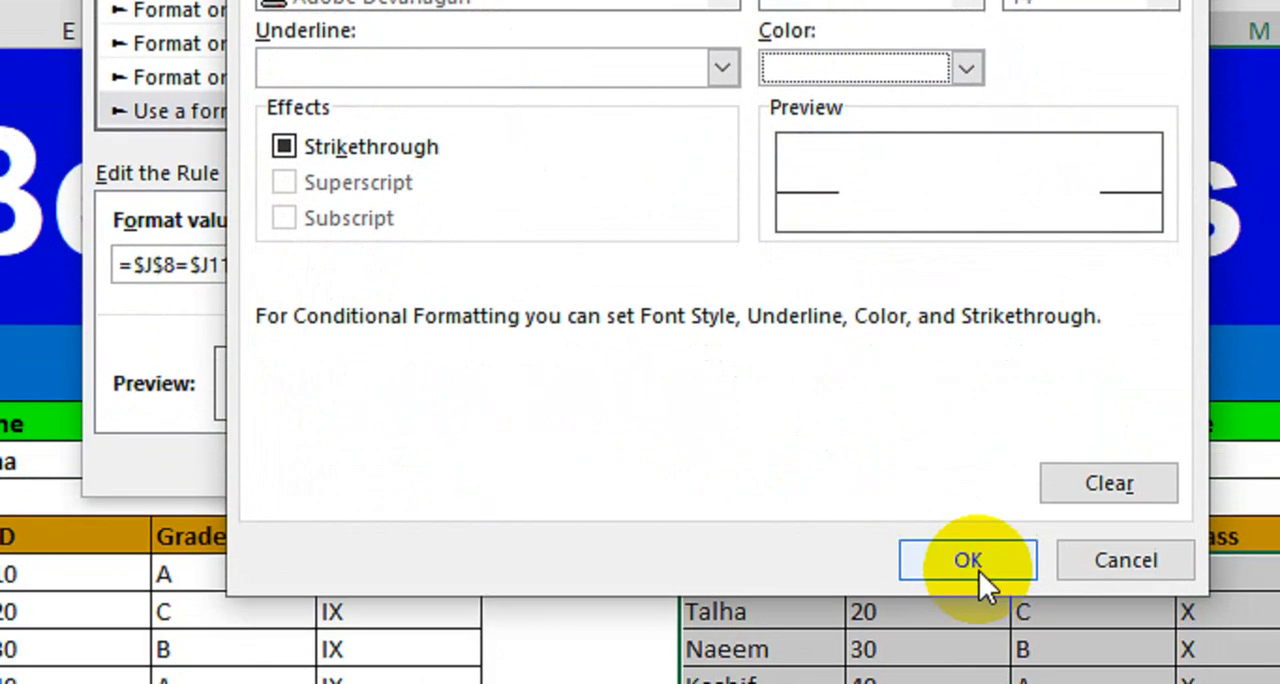
pyautogui.click(1022, 680)
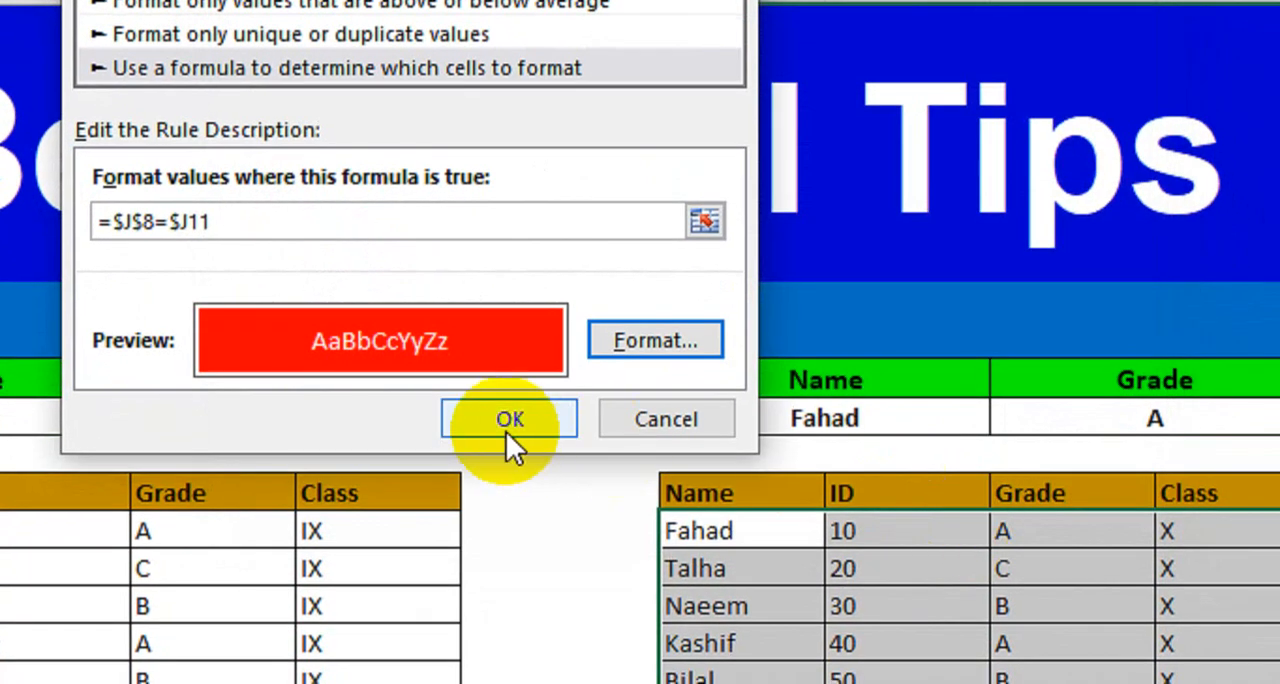
pyautogui.click(563, 599)
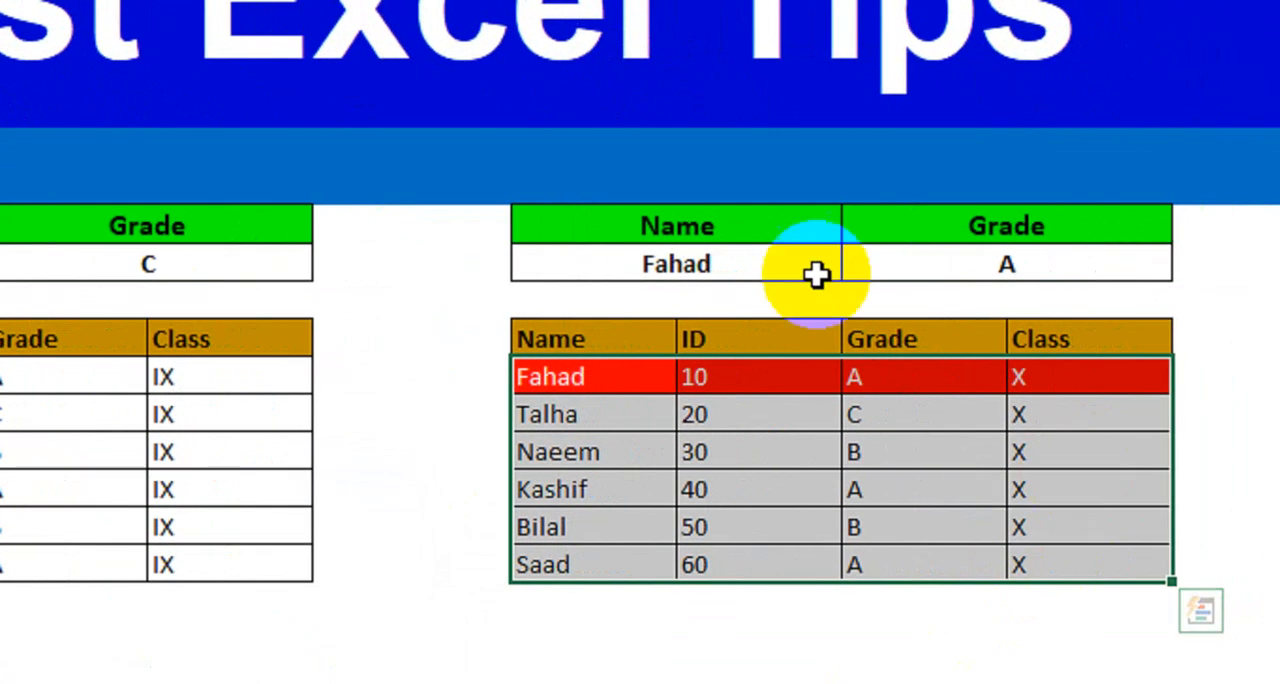
# - Enter the name of the class X student with ID 60 in cell J8 and compare the highlighting in both tables
pyautogui.click(930, 423)
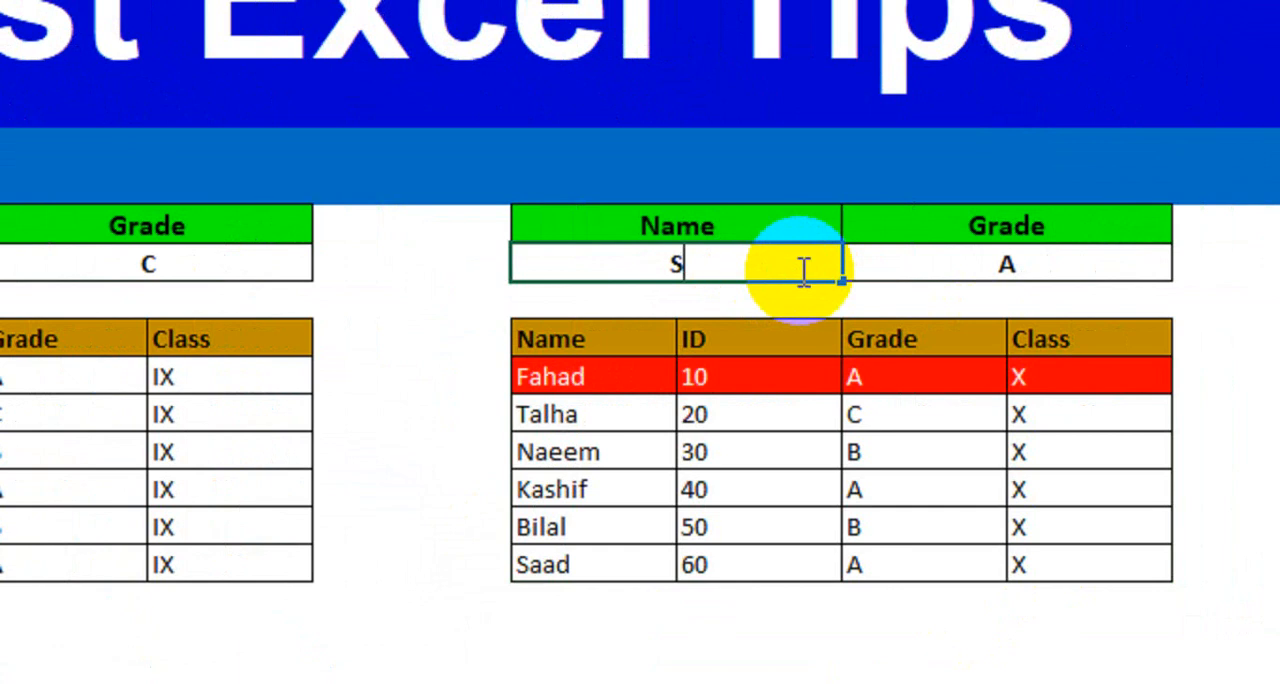
pyautogui.press('Return')
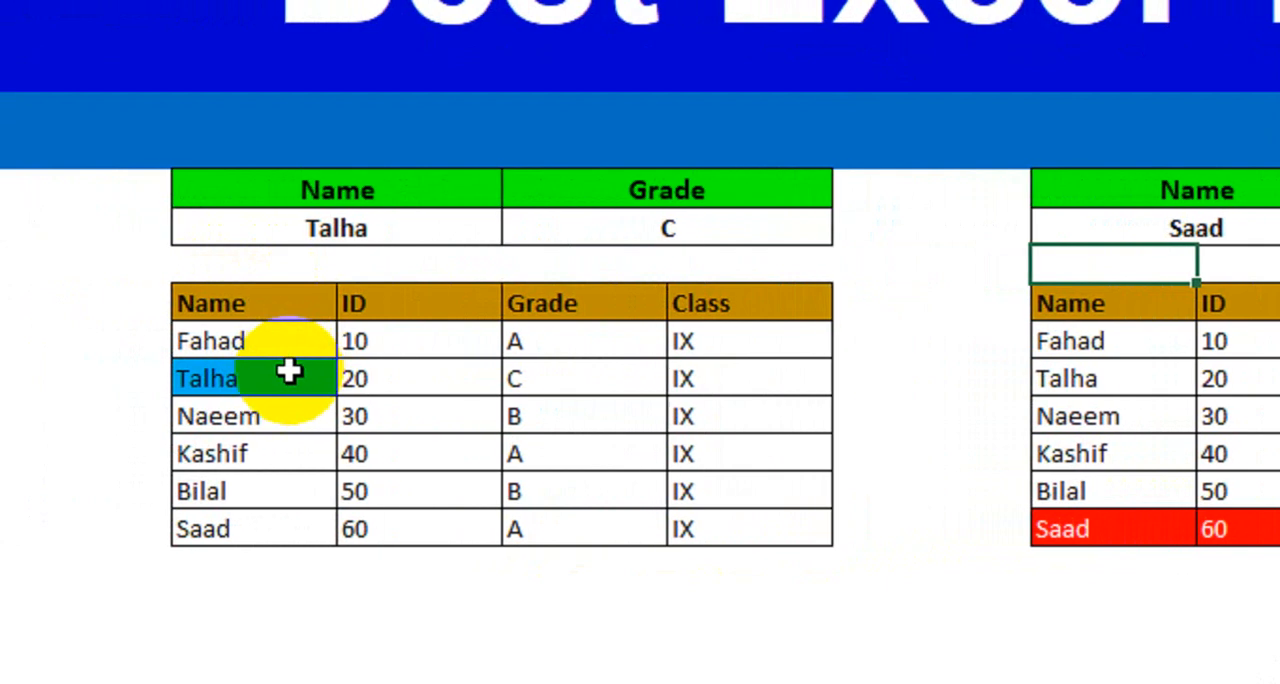
pyautogui.moveTo(45, 343); pyautogui.dragTo(50, 444)
pyautogui.moveTo(318, 445); pyautogui.dragTo(318, 514)
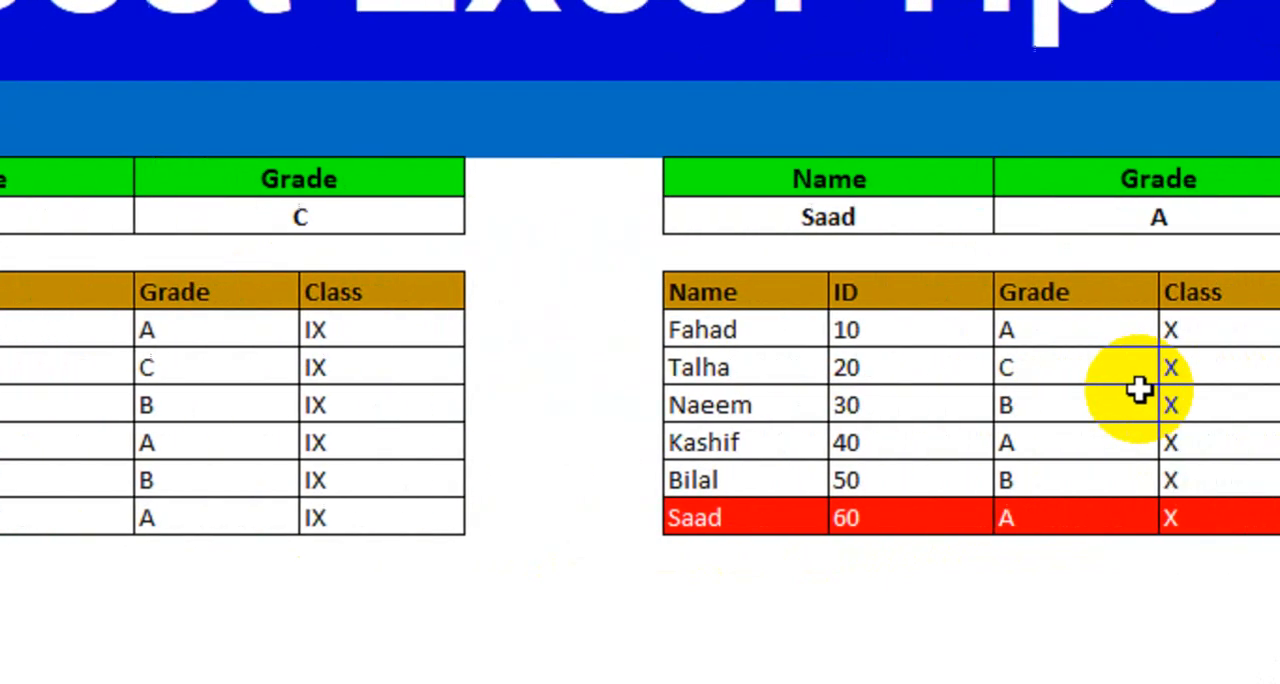
pyautogui.moveTo(1142, 517); pyautogui.dragTo(1245, 533)
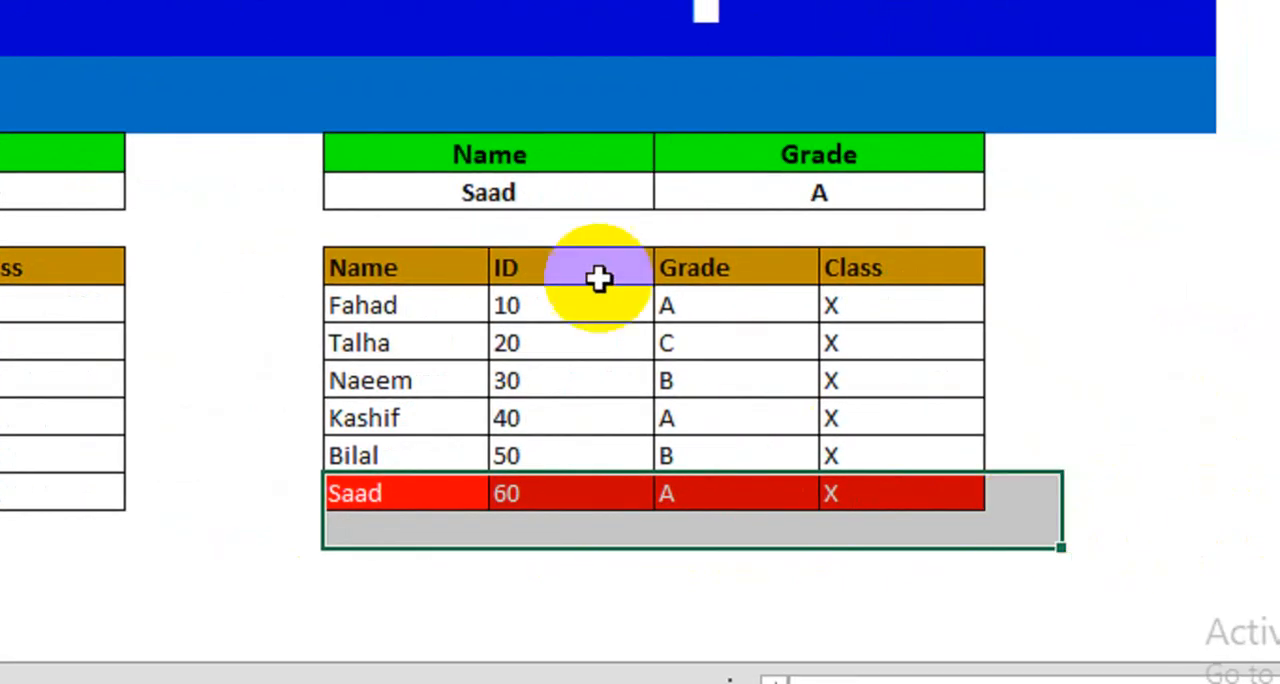